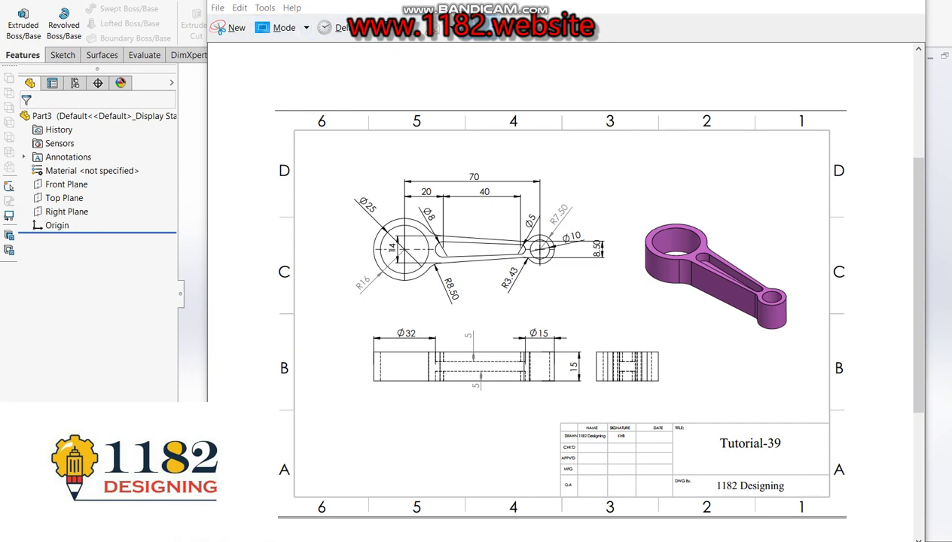
Mark up the reference drawing with the red pen, then return to the empty Part3 window
{"action": "left_click", "coordinate": [488, 26]}
{"action": "left_click", "coordinate": [493, 47]}
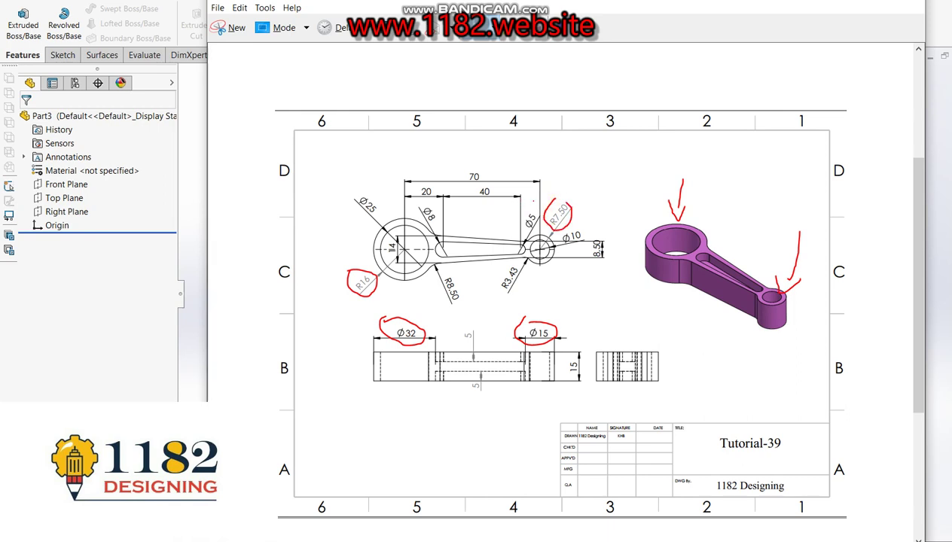
{"action": "left_click", "coordinate": [85, 332]}
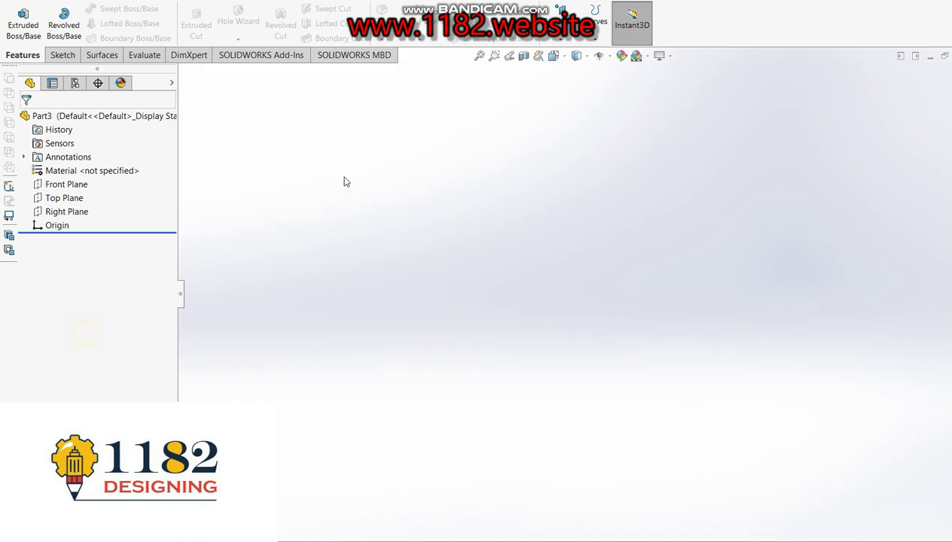
On the Top Plane, sketch a circle centred on the origin and a smaller circle to its right
{"action": "left_click", "coordinate": [23, 25]}
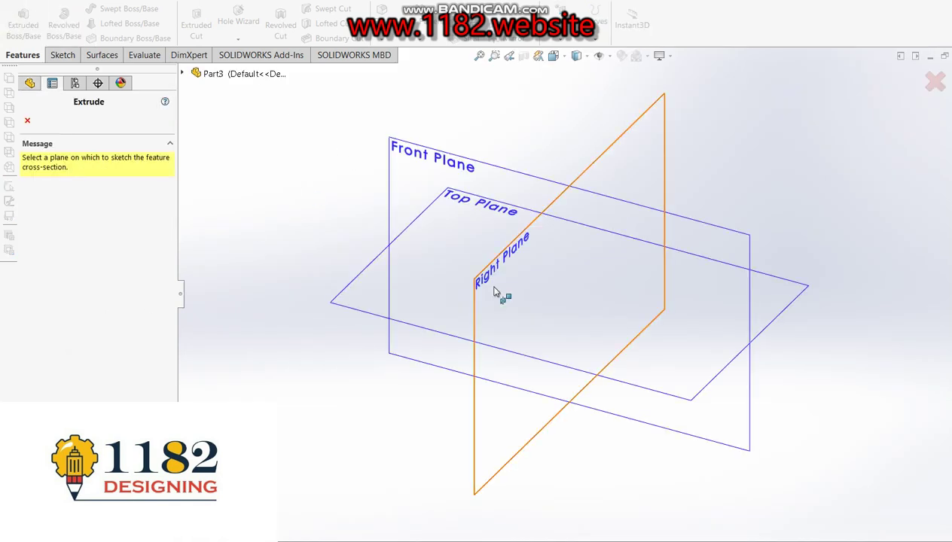
{"action": "left_click", "coordinate": [377, 296]}
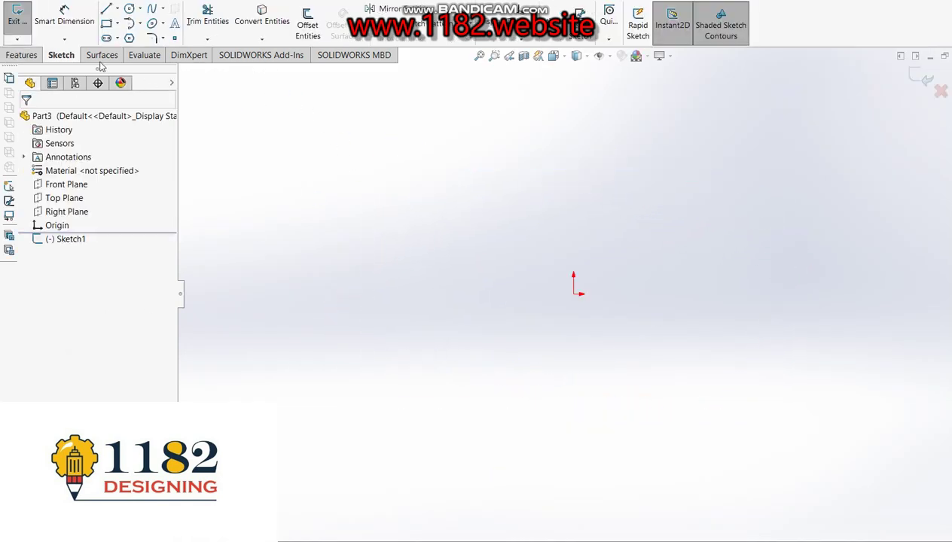
{"action": "left_click", "coordinate": [129, 9]}
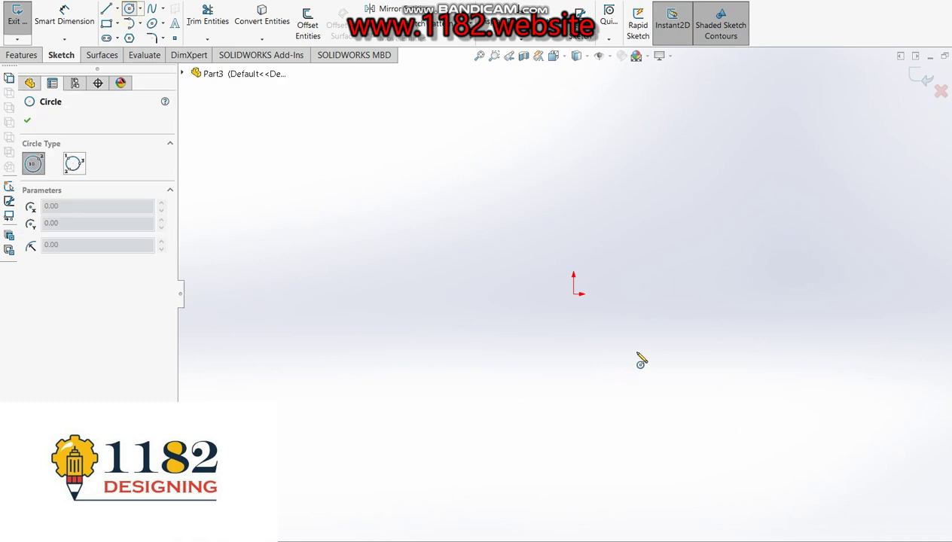
{"action": "left_click", "coordinate": [574, 293]}
{"action": "left_click", "coordinate": [555, 231]}
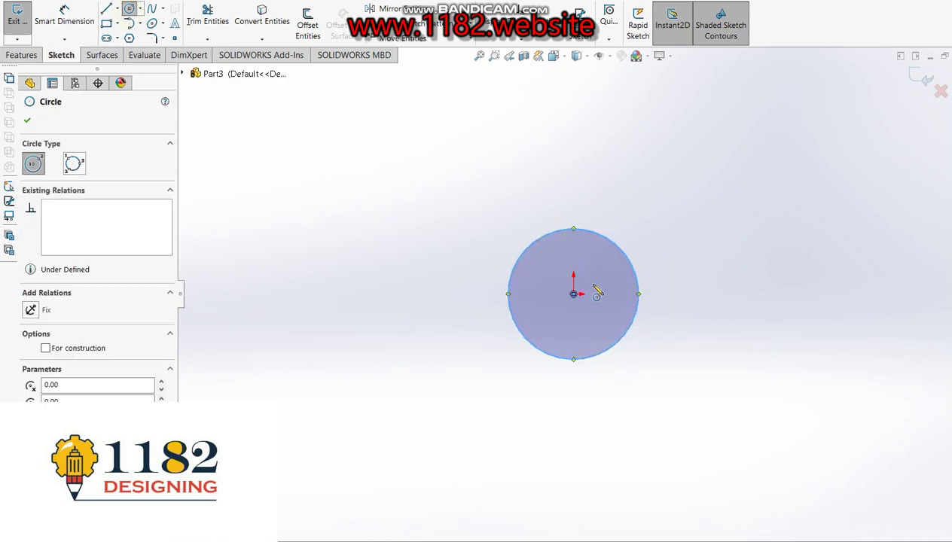
{"action": "left_click", "coordinate": [848, 294]}
{"action": "left_click", "coordinate": [869, 331]}
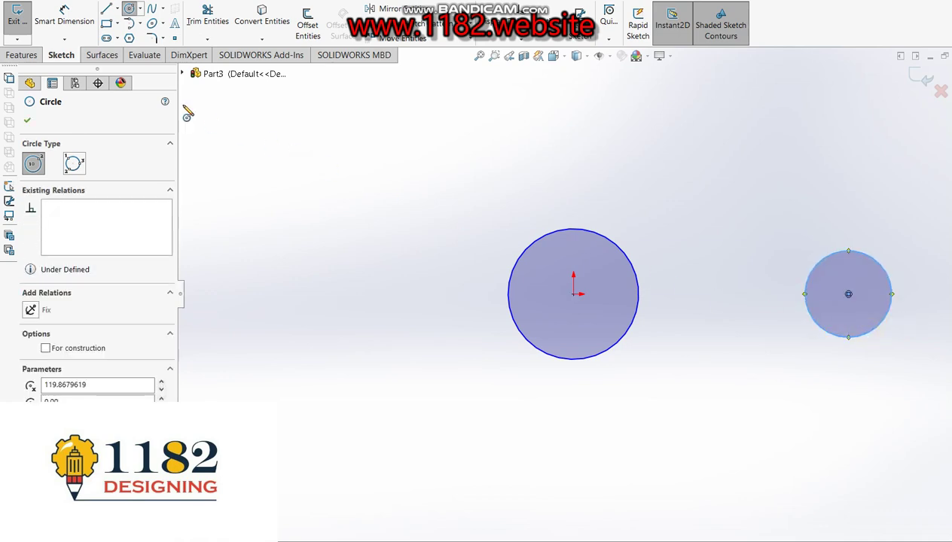
{"action": "left_click", "coordinate": [64, 26]}
{"action": "left_click", "coordinate": [518, 329]}
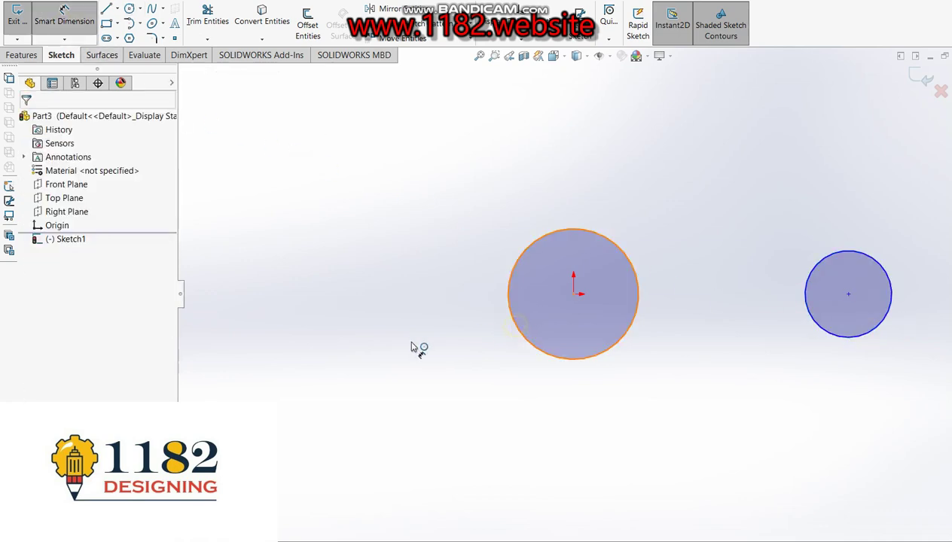
Dimension the origin circle to Ø32 and the small circle to Ø15
{"action": "left_click", "coordinate": [351, 364]}
{"action": "type", "text": "32"}
{"action": "key", "text": "Return"}
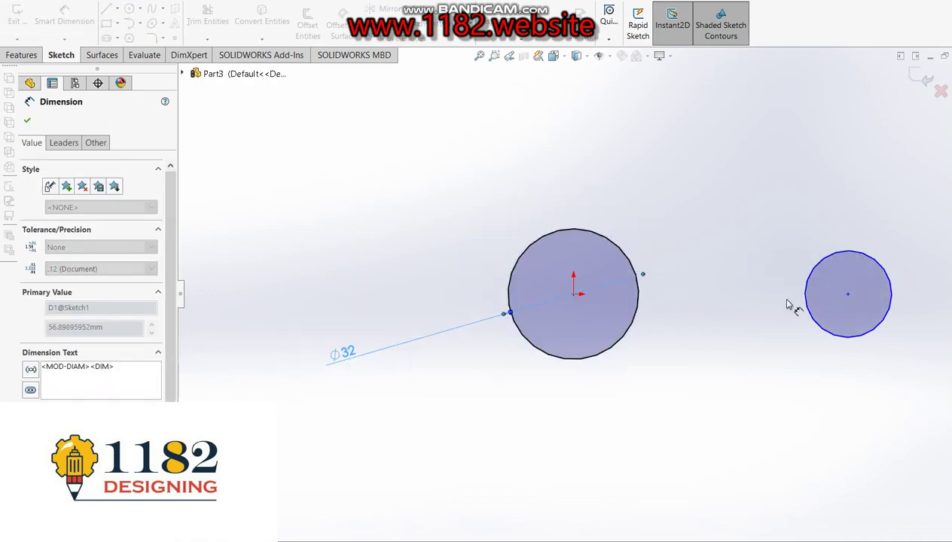
{"action": "left_click", "coordinate": [828, 333]}
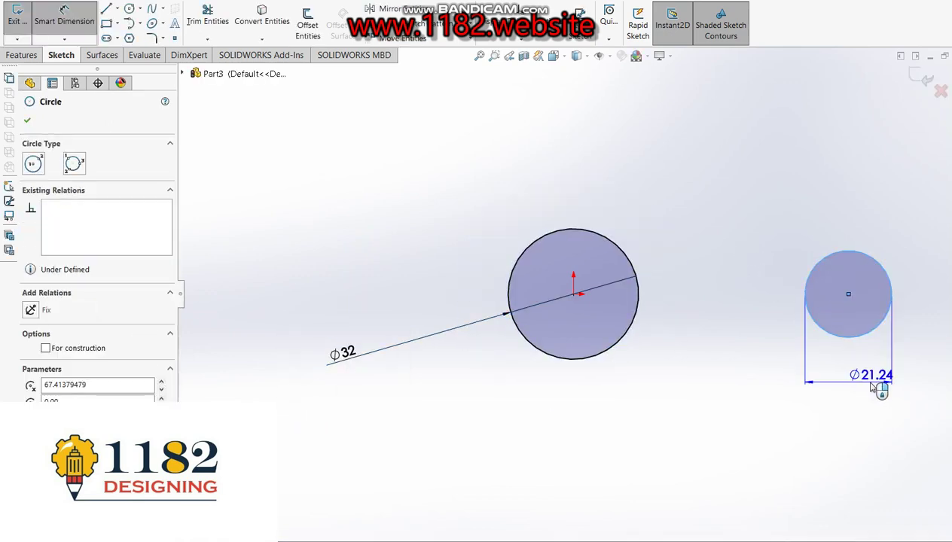
{"action": "left_click", "coordinate": [872, 387]}
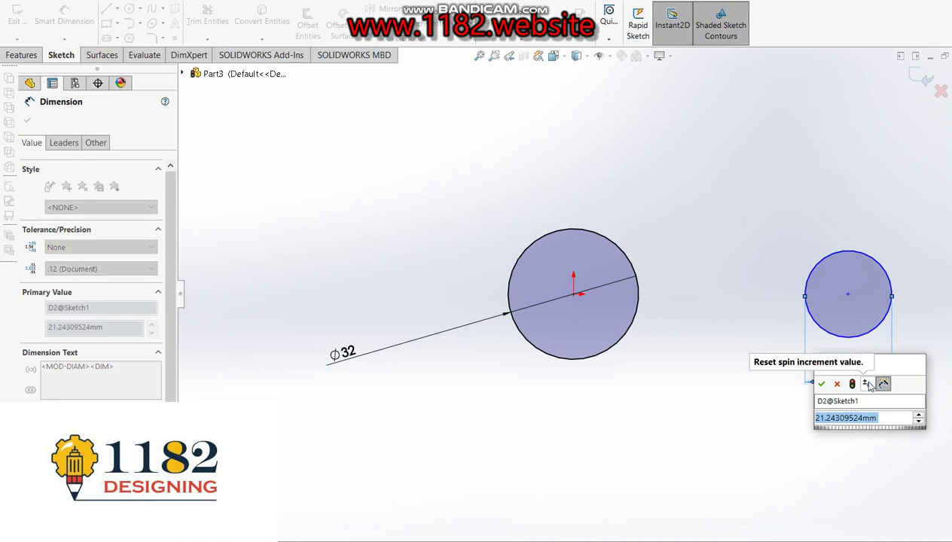
{"action": "type", "text": "7.5*"}
{"action": "key", "text": "Escape"}
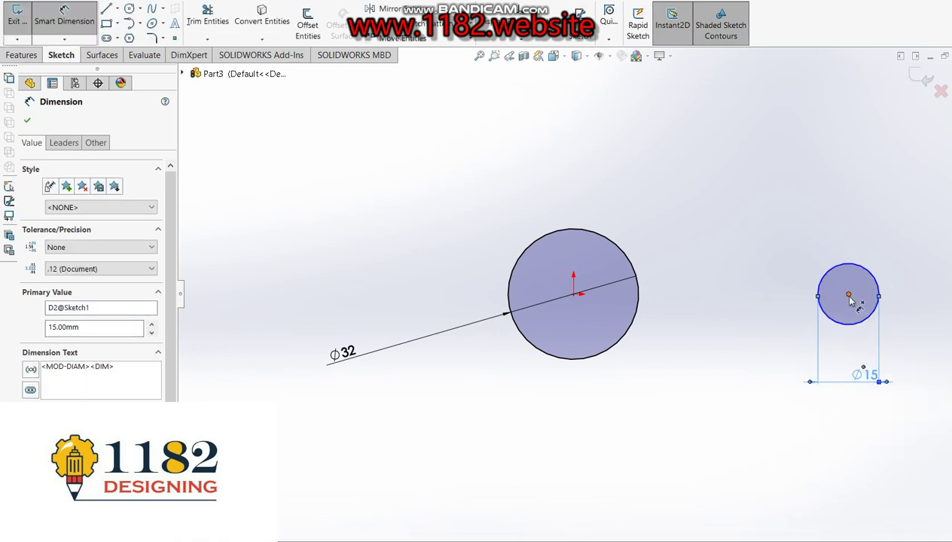
Set the distance between the two circle centres to 70
{"action": "left_click", "coordinate": [573, 294]}
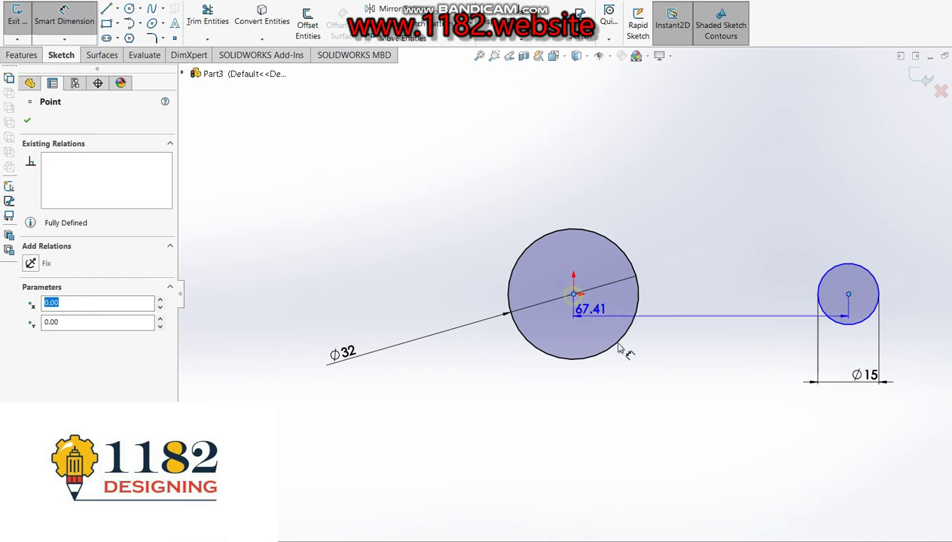
{"action": "left_click", "coordinate": [734, 443]}
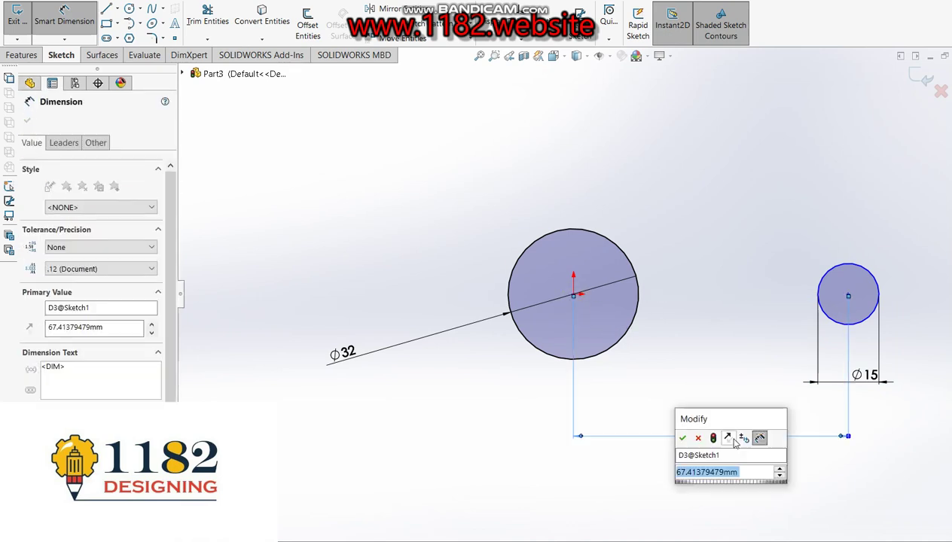
{"action": "type", "text": "70"}
{"action": "key", "text": "Return"}
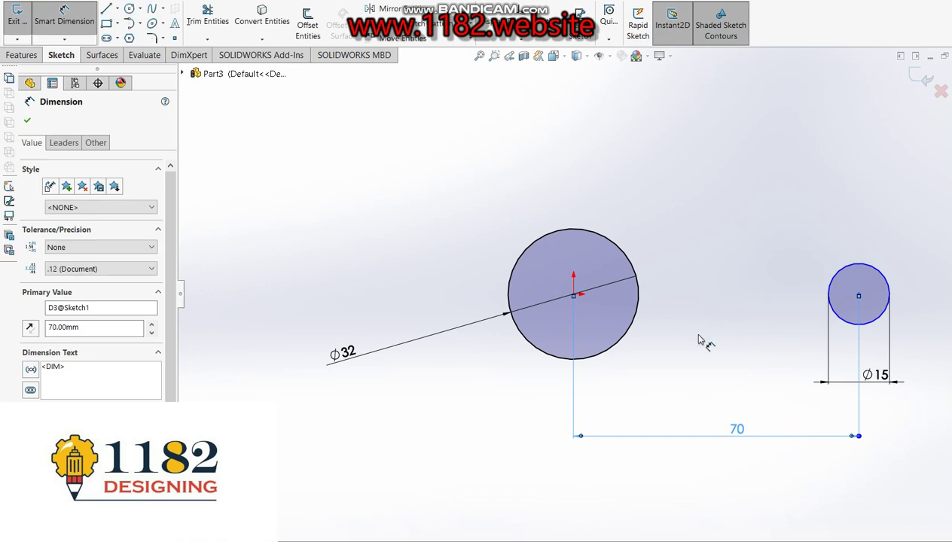
{"action": "key", "text": "Escape"}
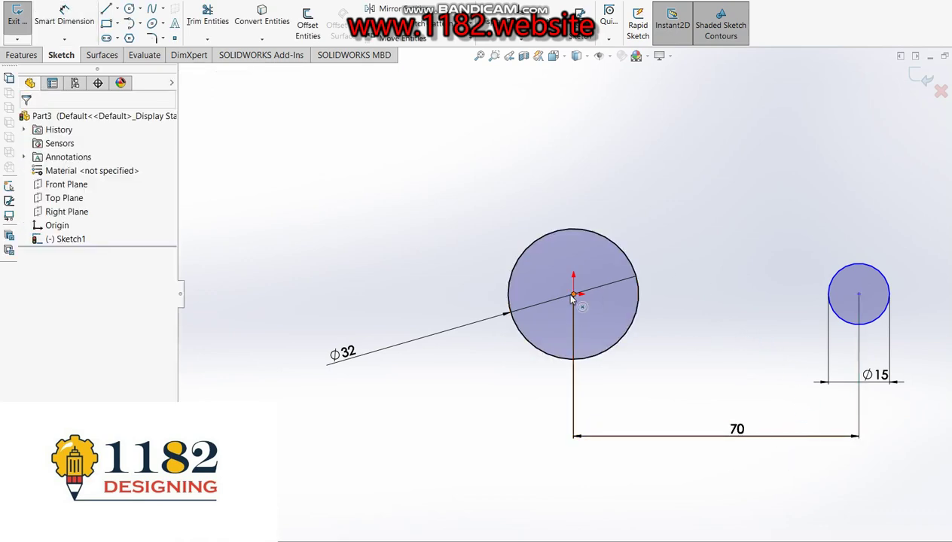
{"action": "left_click", "coordinate": [574, 296]}
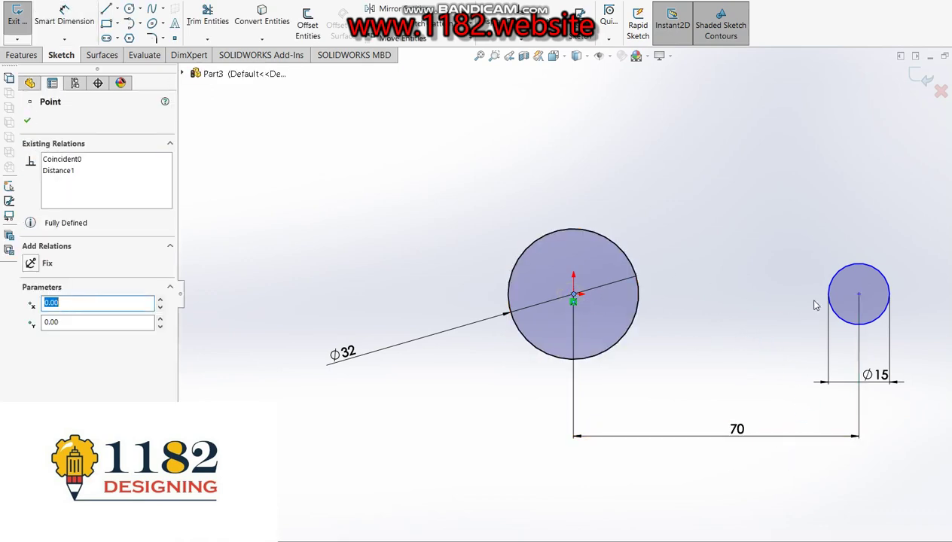
Add a Horizontal relation between the two circle centres
{"action": "left_click", "coordinate": [858, 294], "text": "ctrl"}
{"action": "left_click", "coordinate": [41, 321]}
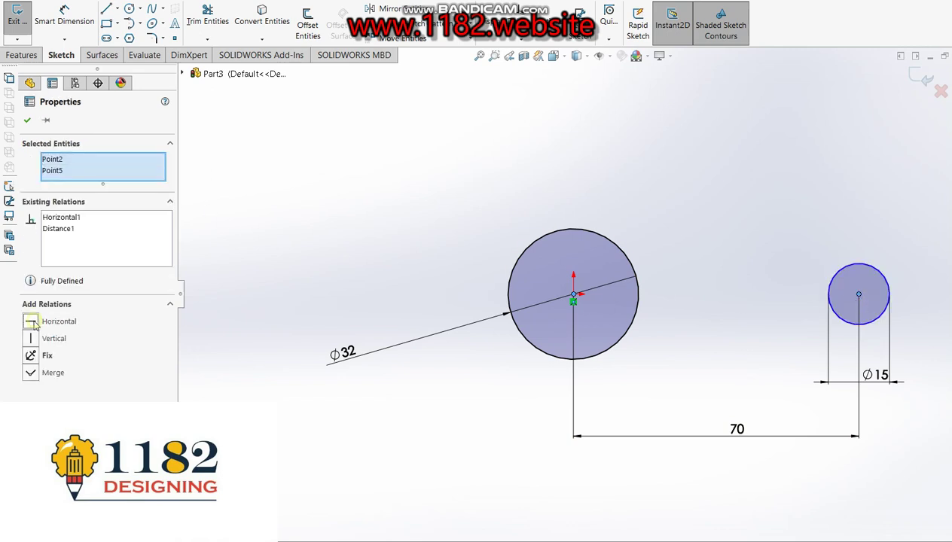
{"action": "left_click", "coordinate": [421, 193]}
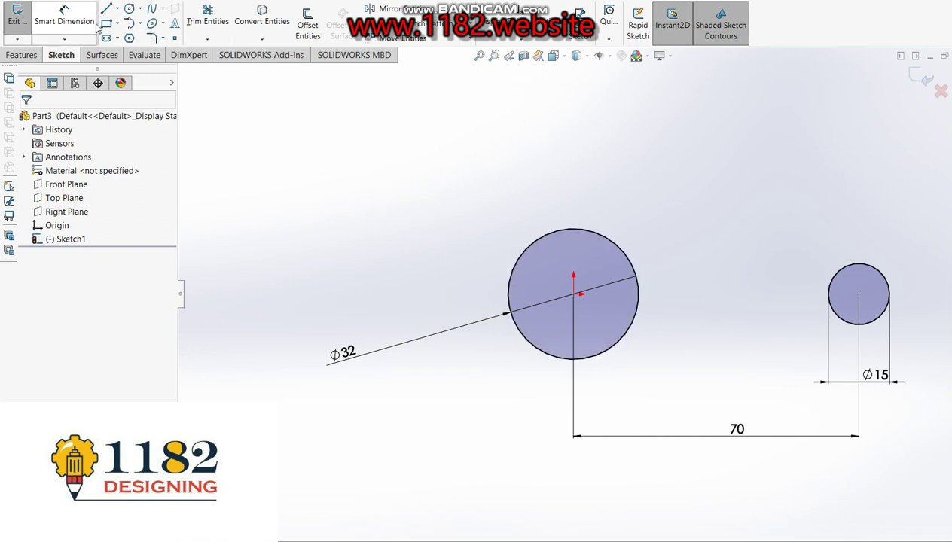
Draw a centerline from the large circle's centre to the small circle's centre
{"action": "left_click", "coordinate": [117, 9]}
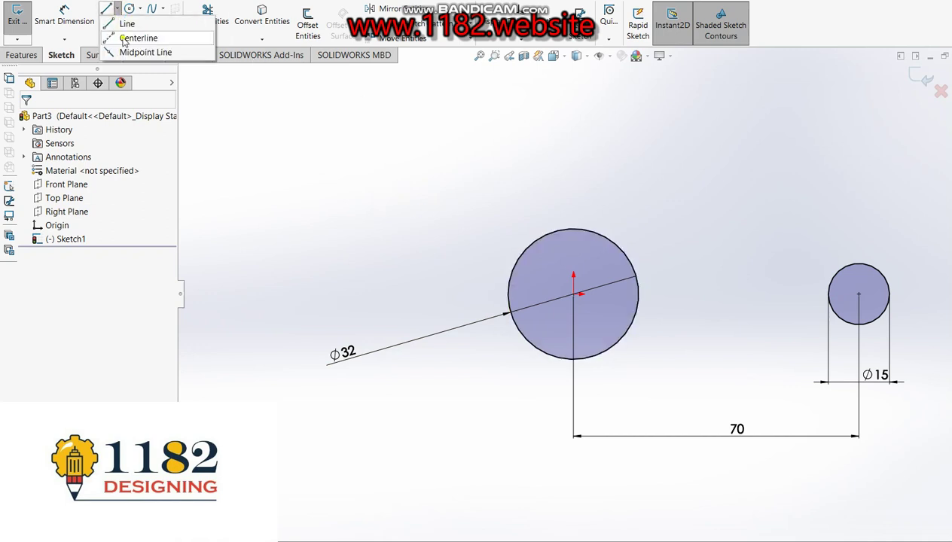
{"action": "left_click", "coordinate": [124, 36]}
{"action": "left_click", "coordinate": [573, 295]}
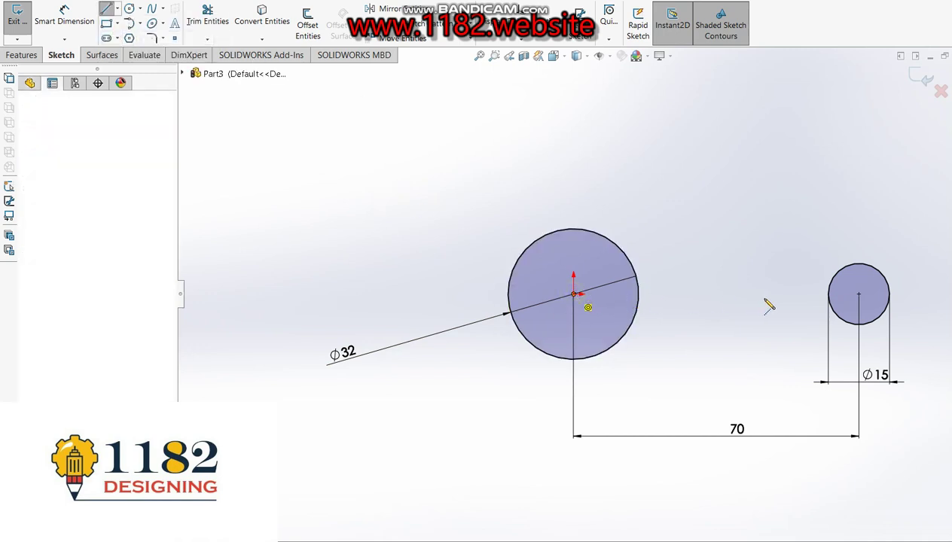
{"action": "left_click", "coordinate": [858, 295]}
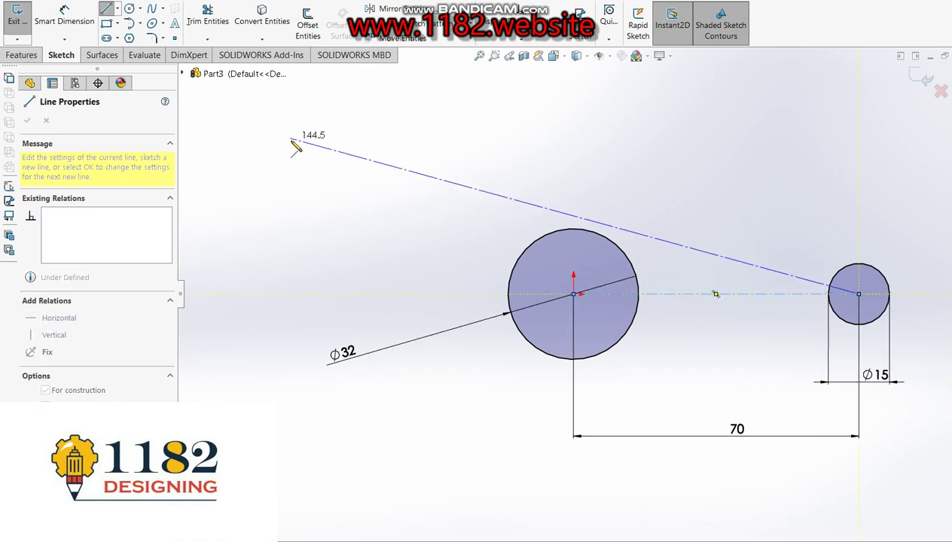
{"action": "key", "text": "Escape"}
{"action": "key", "text": "Escape"}
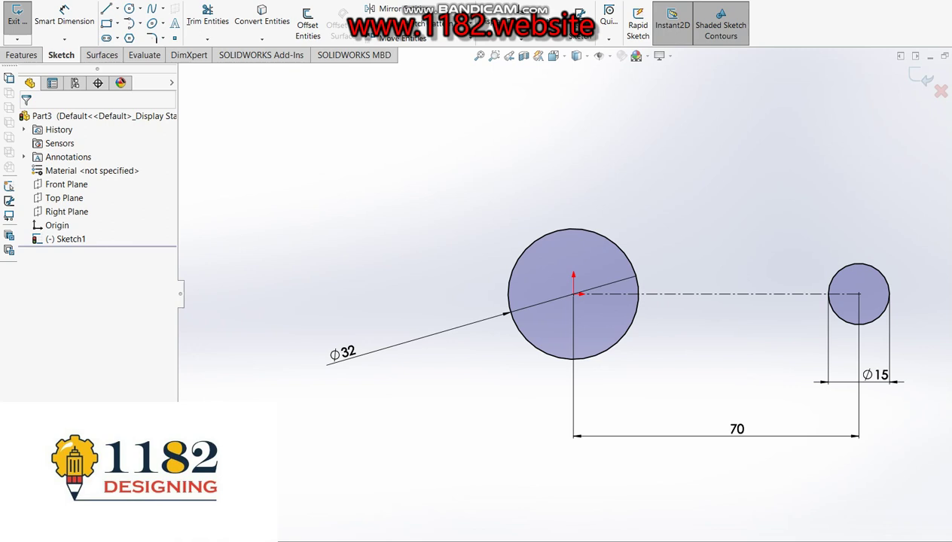
{"action": "key", "text": "alt+Tab"}
{"action": "left_click", "coordinate": [175, 37]}
Place two sketch points on the centerline, the first 20 mm from the large circle's centre
{"action": "left_click", "coordinate": [650, 294]}
{"action": "left_click", "coordinate": [780, 293]}
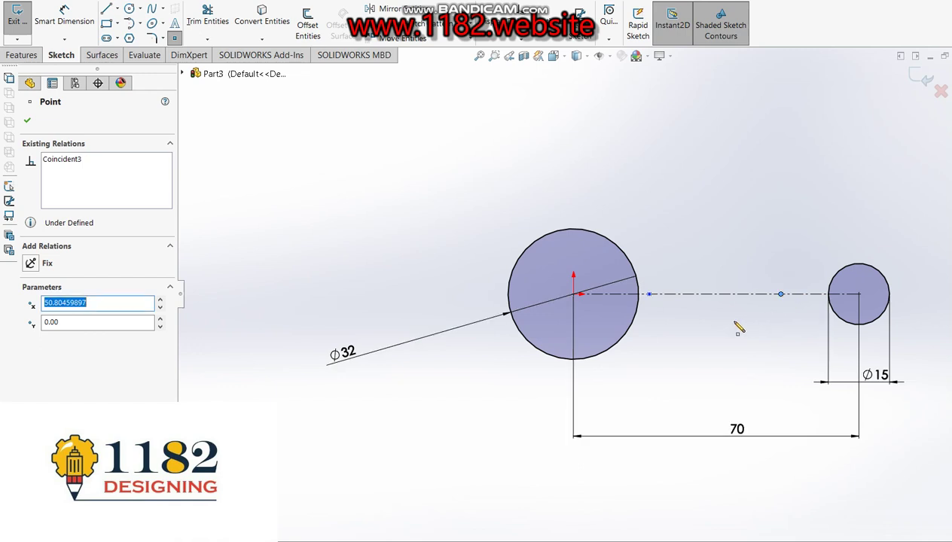
{"action": "left_click", "coordinate": [75, 18]}
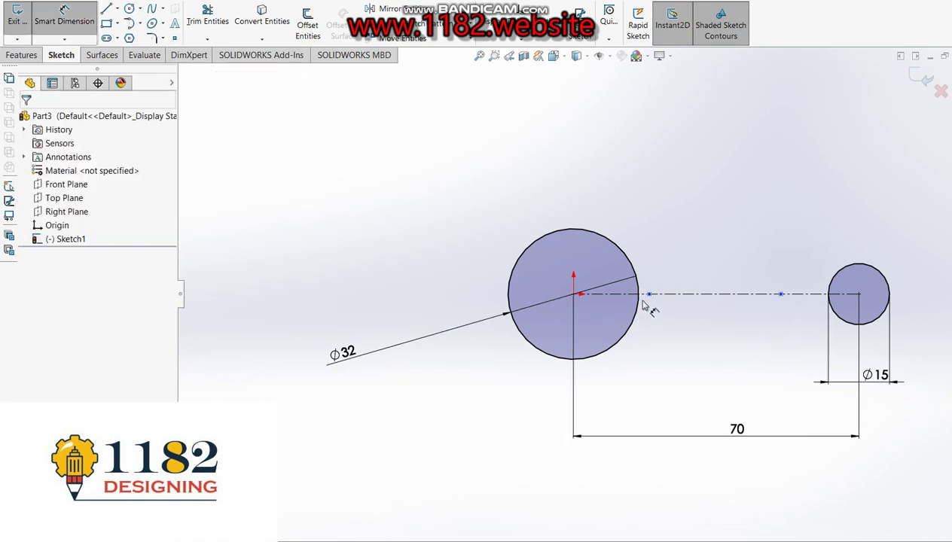
{"action": "left_click", "coordinate": [573, 294]}
{"action": "left_click", "coordinate": [650, 294]}
{"action": "left_click", "coordinate": [607, 426]}
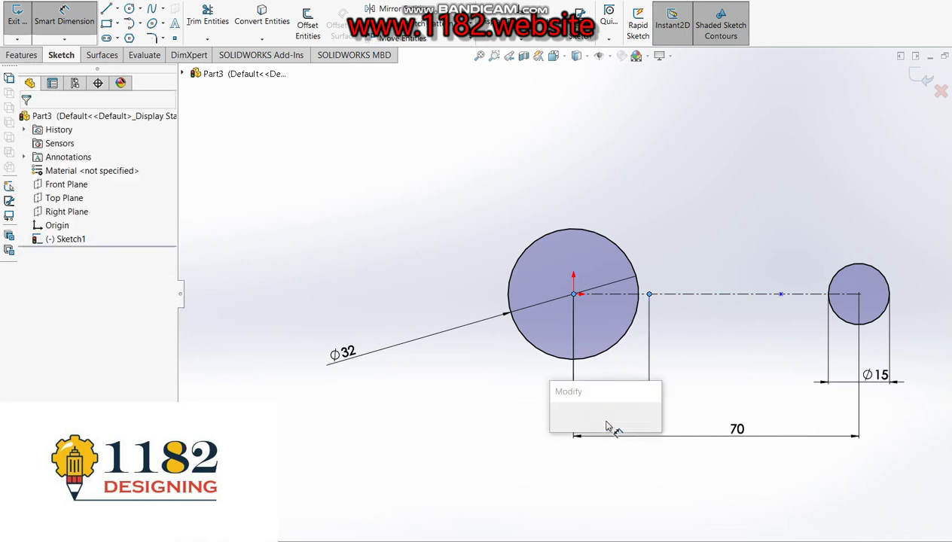
{"action": "type", "text": "20"}
{"action": "key", "text": "Return"}
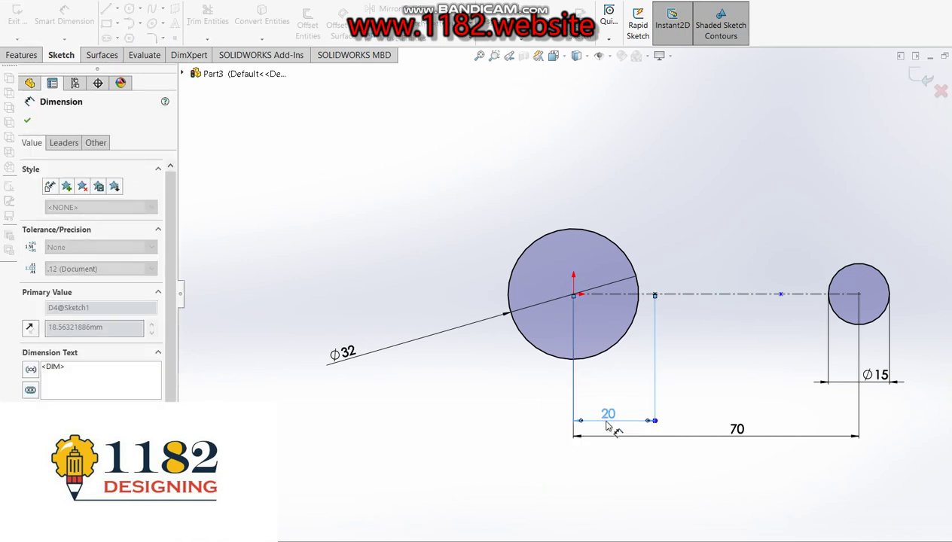
Dimension the spacing between the two centerline points as 40 mm
{"action": "left_click", "coordinate": [656, 294]}
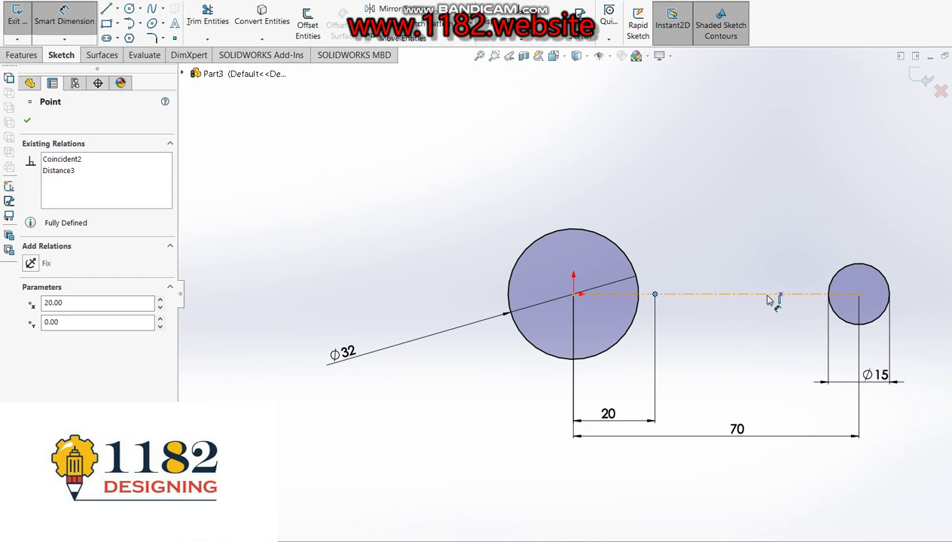
{"action": "left_click", "coordinate": [781, 294]}
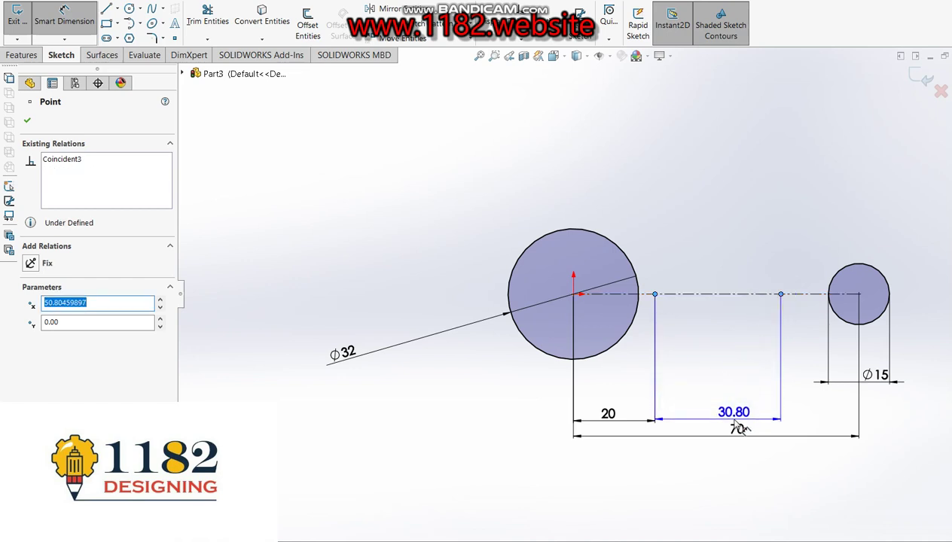
{"action": "left_click", "coordinate": [738, 419]}
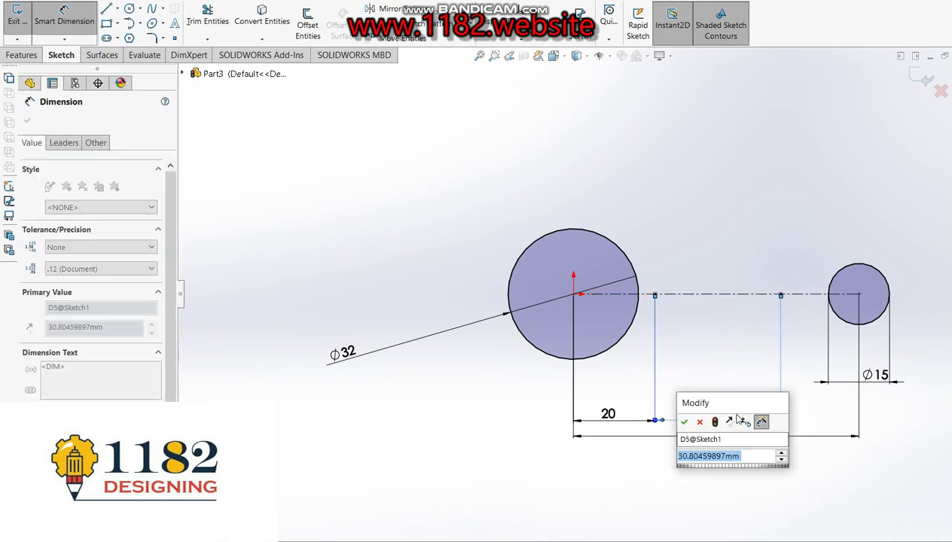
{"action": "type", "text": "40"}
{"action": "key", "text": "Return"}
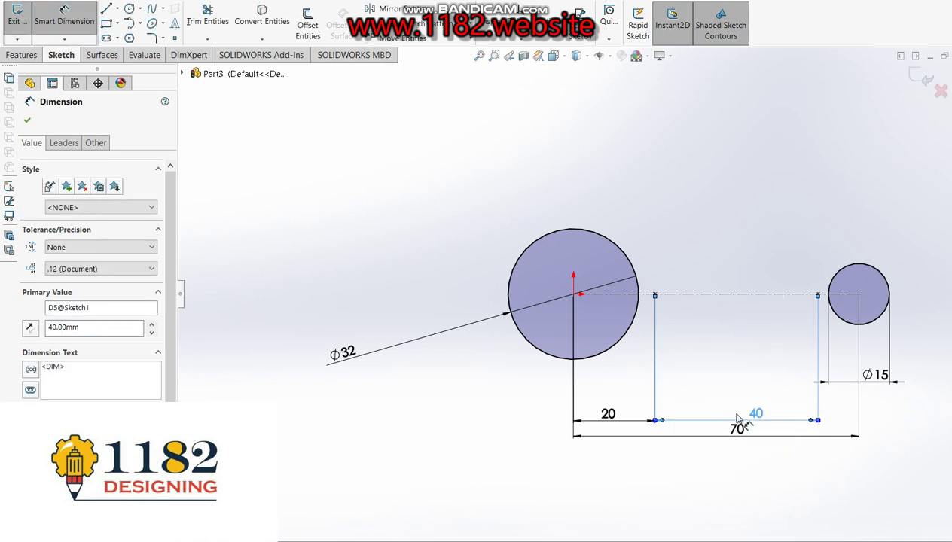
{"action": "left_click", "coordinate": [106, 9]}
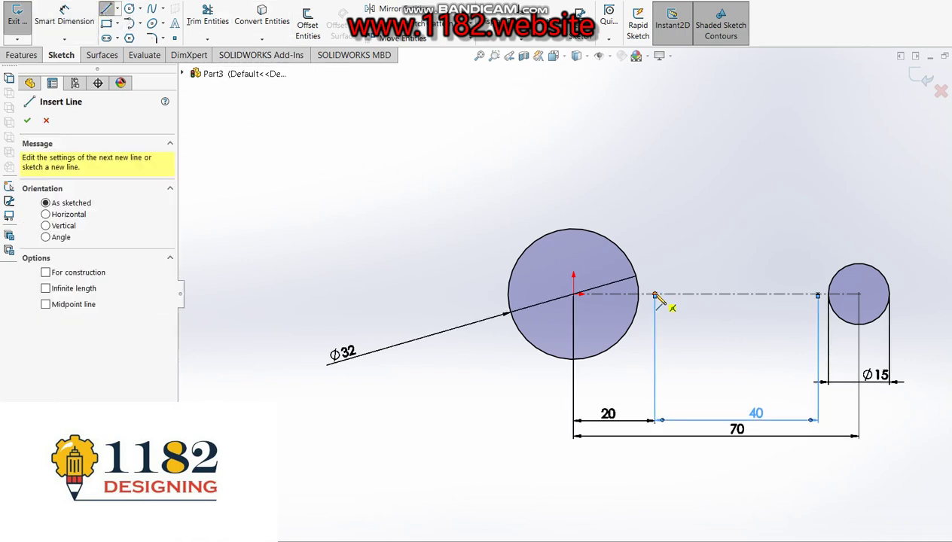
Draw a short vertical line upward from each of the two centerline points
{"action": "left_click", "coordinate": [655, 293]}
{"action": "left_click", "coordinate": [654, 267]}
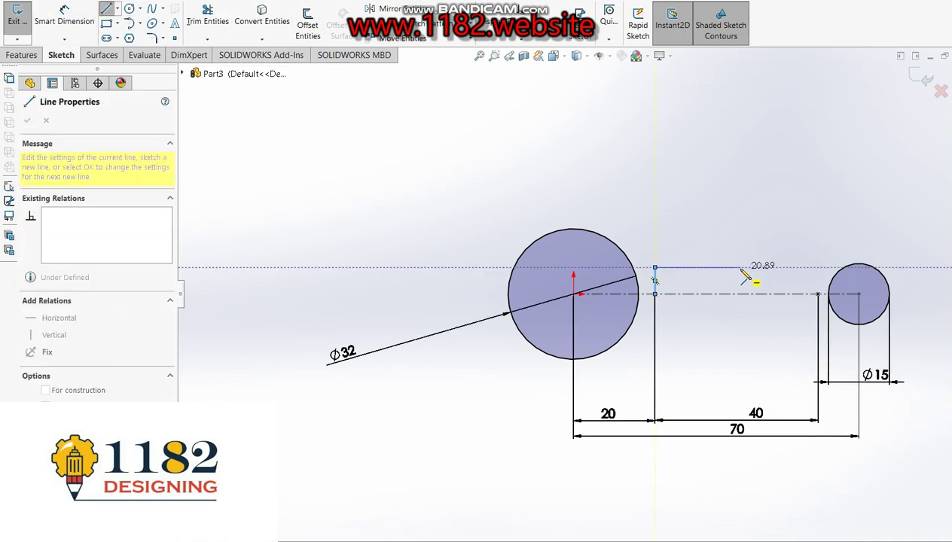
{"action": "key", "text": "Escape"}
{"action": "left_click", "coordinate": [108, 9]}
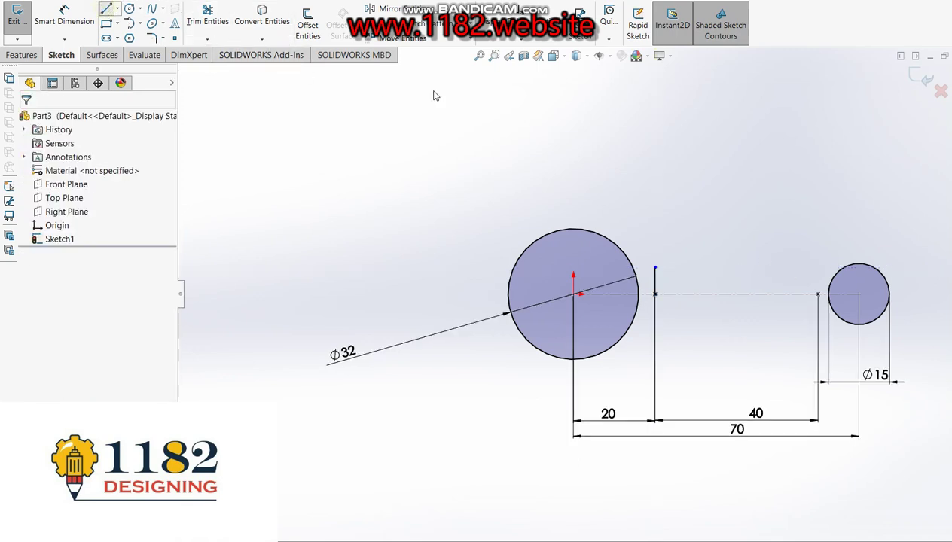
{"action": "left_click", "coordinate": [818, 294]}
{"action": "left_click", "coordinate": [818, 274]}
{"action": "key", "text": "Escape"}
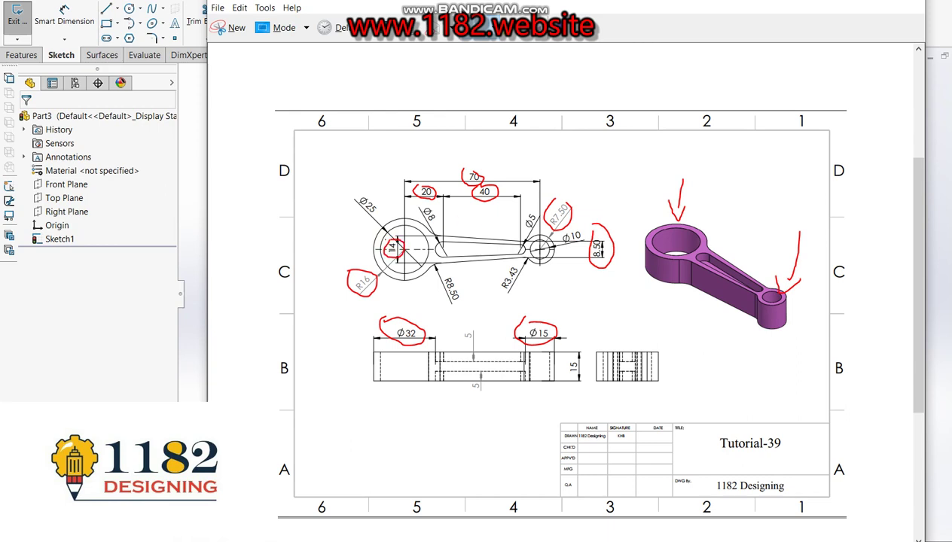
{"action": "left_click", "coordinate": [202, 383]}
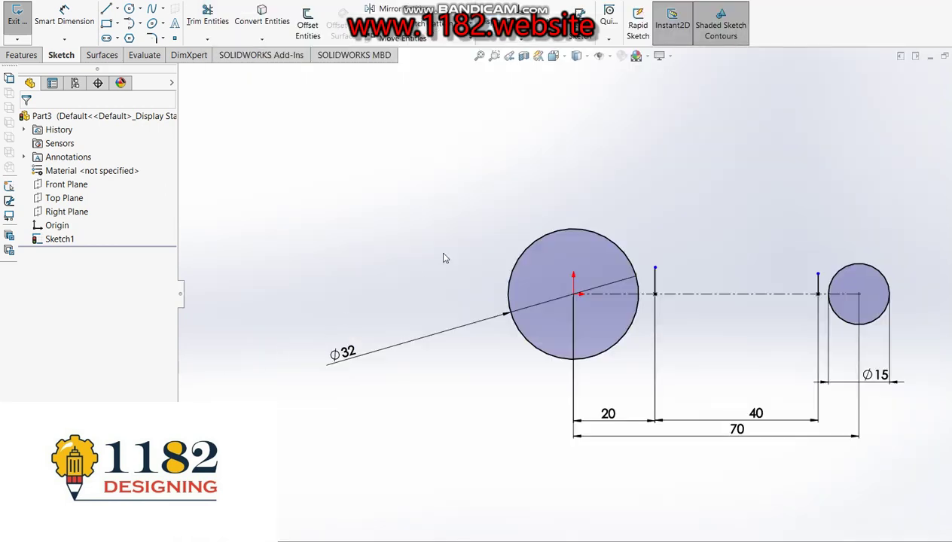
Dimension the first vertical line's top to 14 above the centerline
{"action": "left_click", "coordinate": [64, 16]}
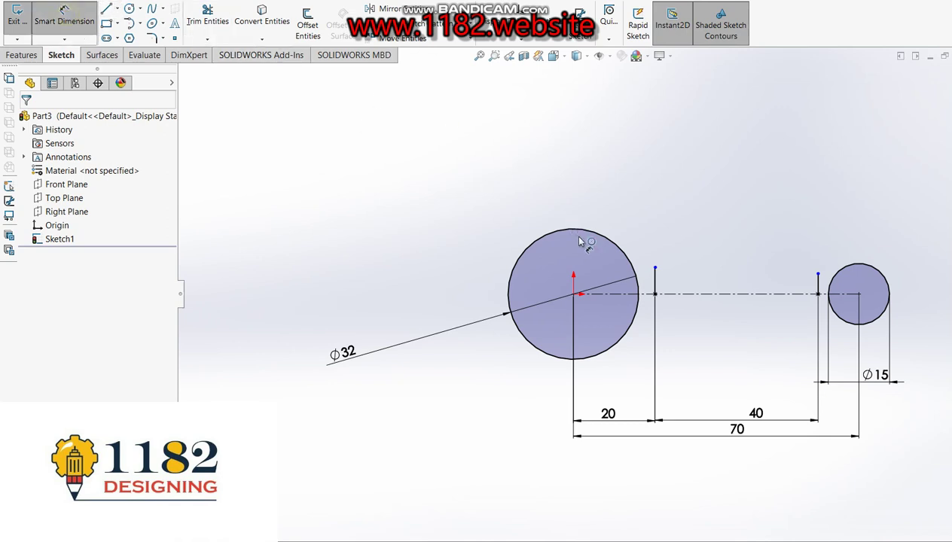
{"action": "left_click", "coordinate": [655, 268]}
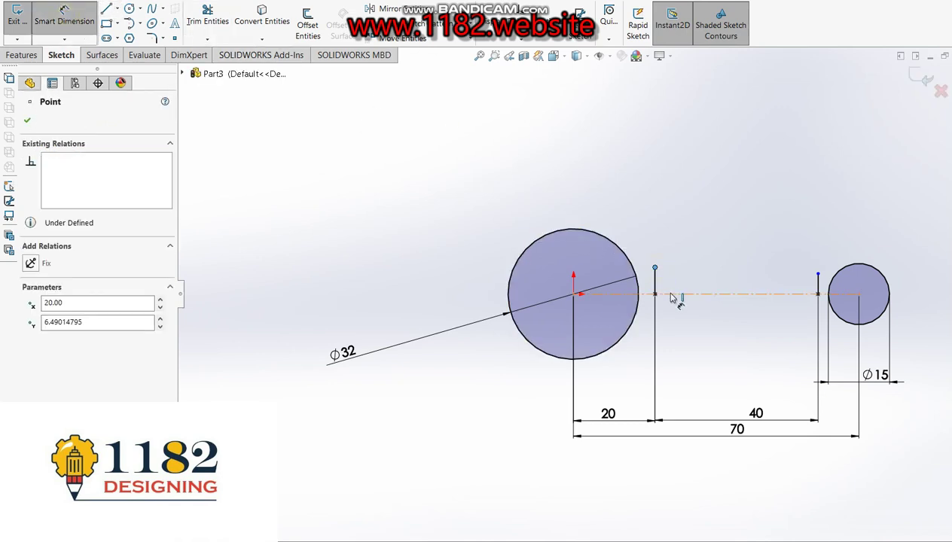
{"action": "left_click", "coordinate": [672, 294]}
{"action": "left_click", "coordinate": [697, 340]}
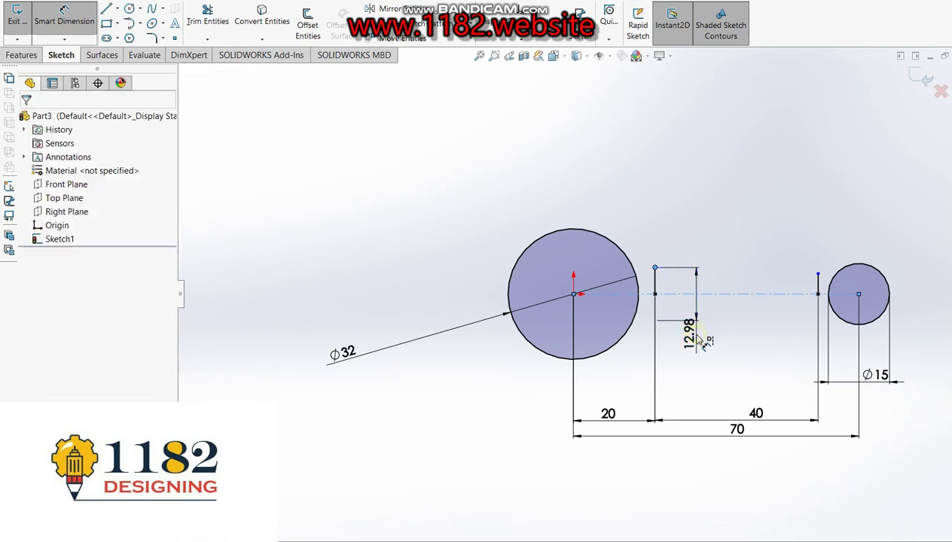
{"action": "type", "text": "14"}
{"action": "key", "text": "Return"}
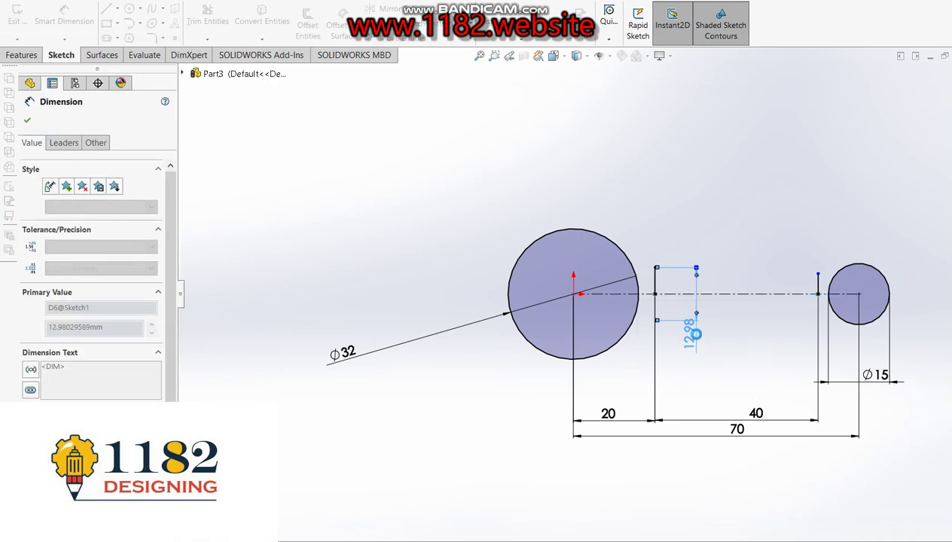
Dimension the second vertical line's top to 8.50 above the centerline
{"action": "left_click", "coordinate": [818, 275]}
{"action": "left_click", "coordinate": [753, 294]}
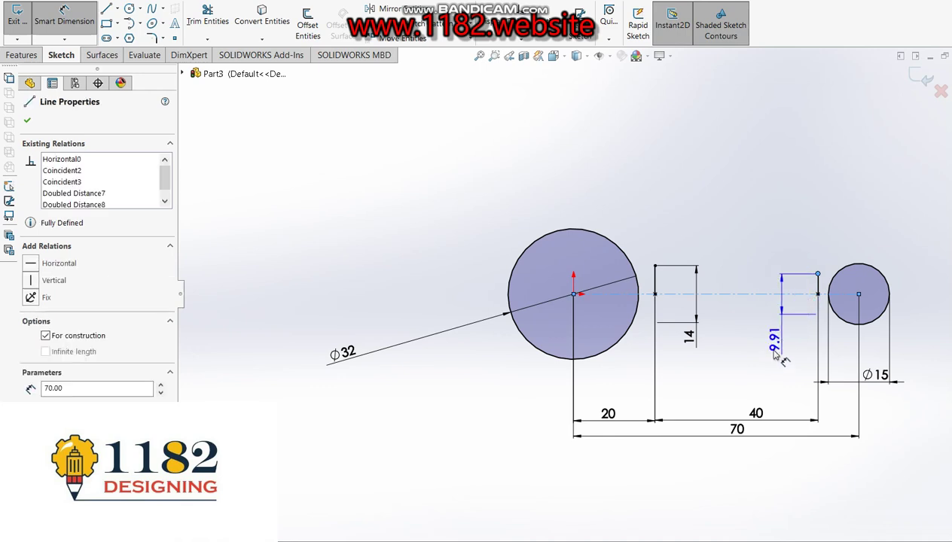
{"action": "left_click", "coordinate": [776, 360]}
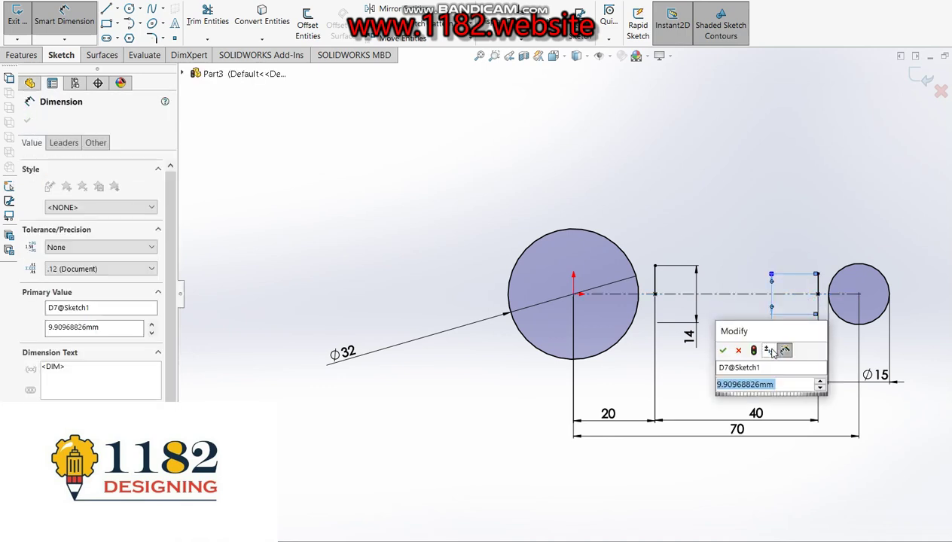
{"action": "type", "text": "8.5"}
{"action": "key", "text": "Return"}
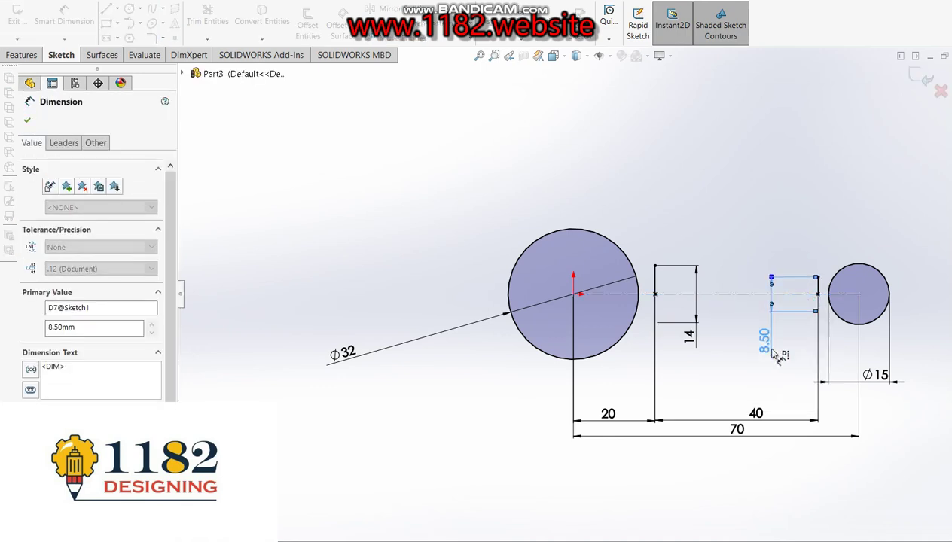
{"action": "left_click", "coordinate": [107, 8]}
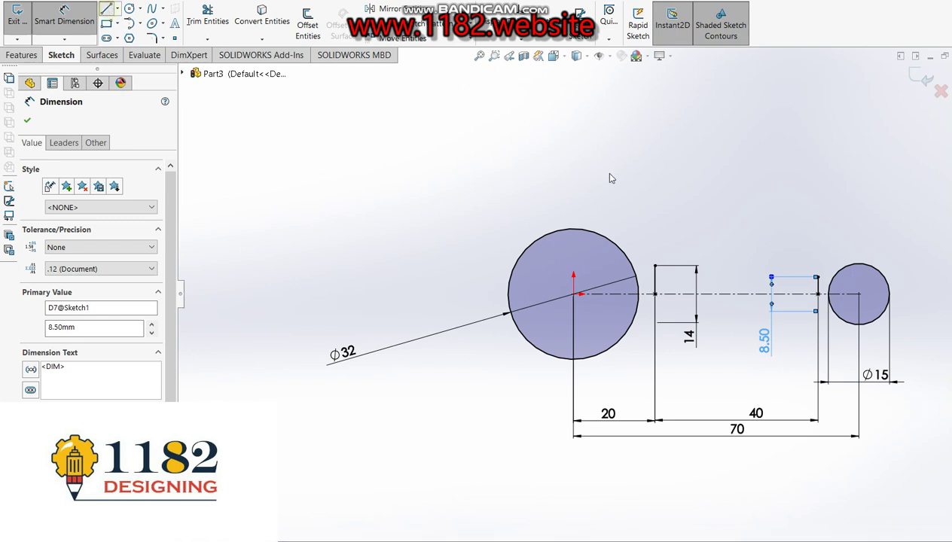
{"action": "left_click", "coordinate": [817, 277]}
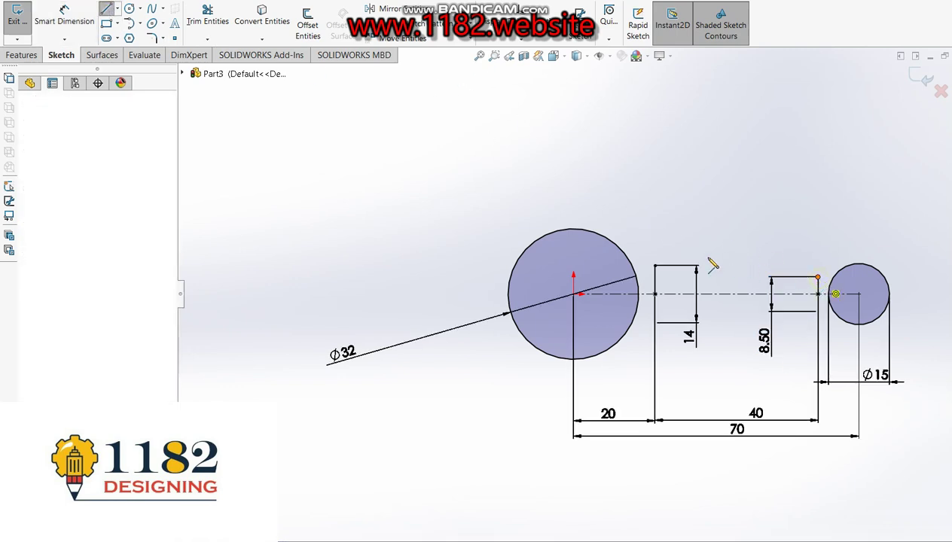
Join the vertical line tops with a sloped line and extend it to both circles
{"action": "left_click", "coordinate": [655, 267]}
{"action": "key", "text": "Escape"}
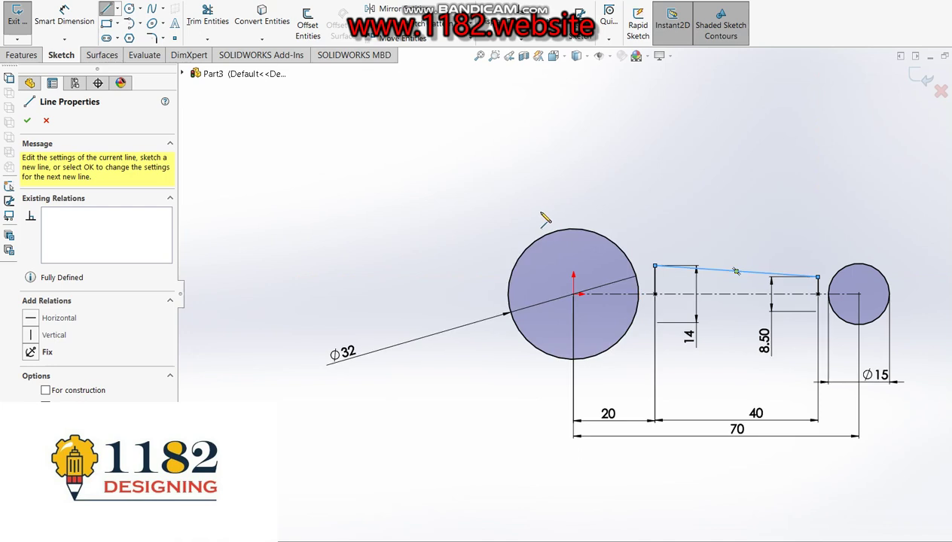
{"action": "left_click", "coordinate": [217, 39]}
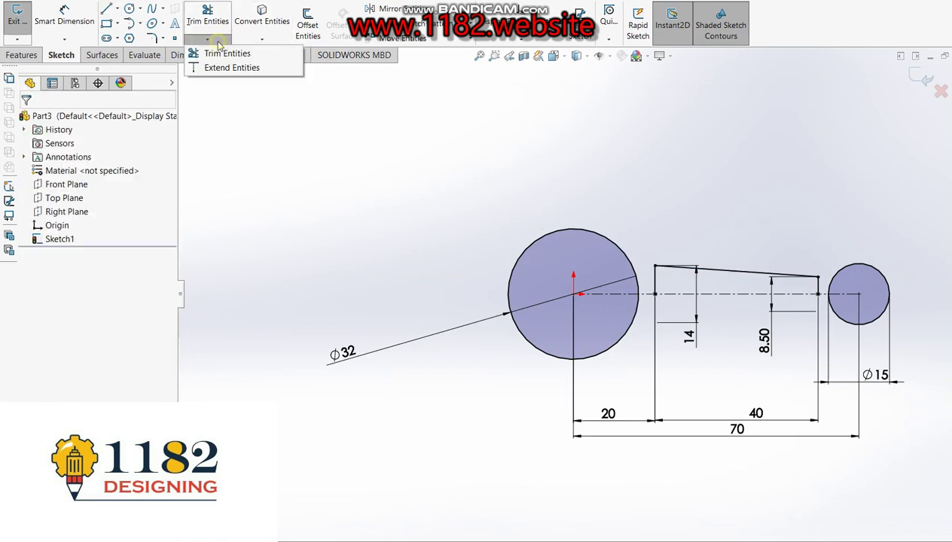
{"action": "left_click", "coordinate": [207, 53]}
{"action": "left_click", "coordinate": [806, 277]}
{"action": "left_click", "coordinate": [807, 278]}
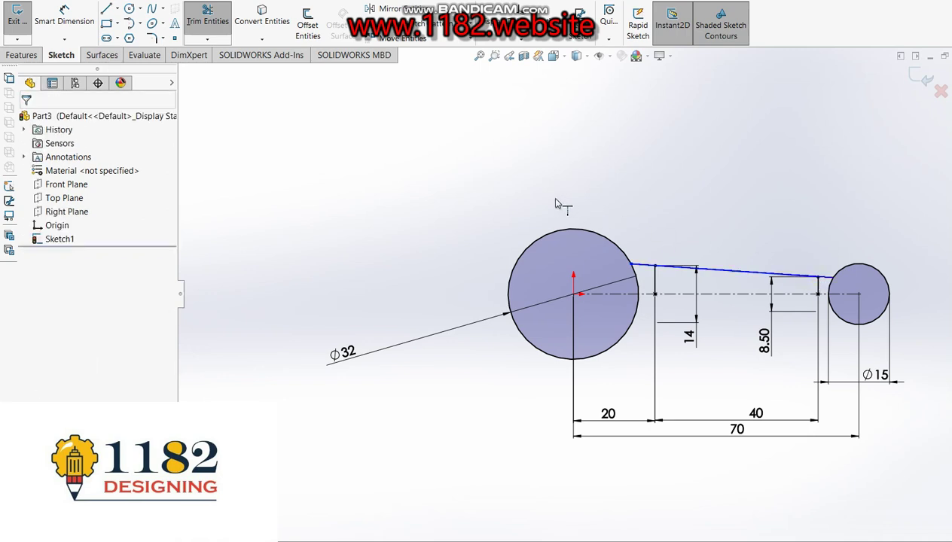
Mirror the sloped line about the horizontal centerline
{"action": "left_click", "coordinate": [391, 9]}
{"action": "left_click", "coordinate": [714, 270]}
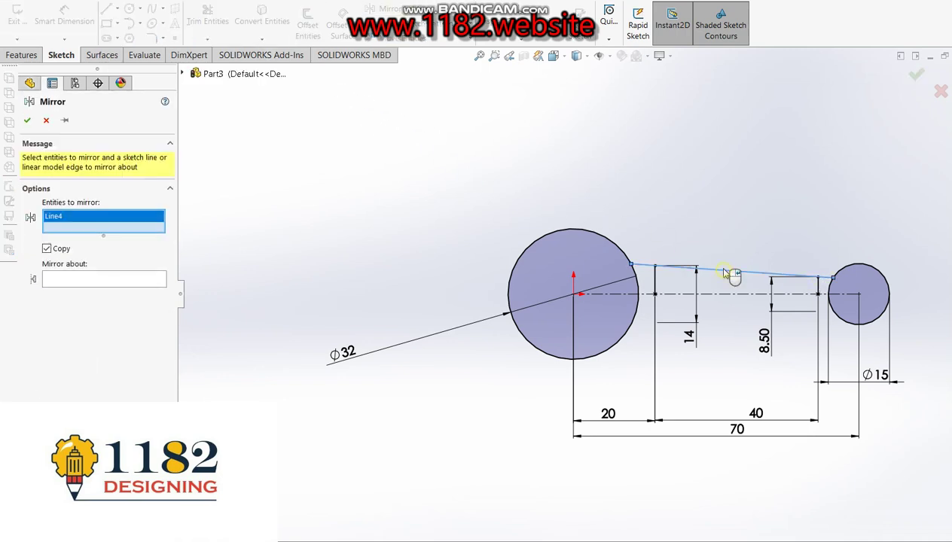
{"action": "left_click", "coordinate": [88, 279]}
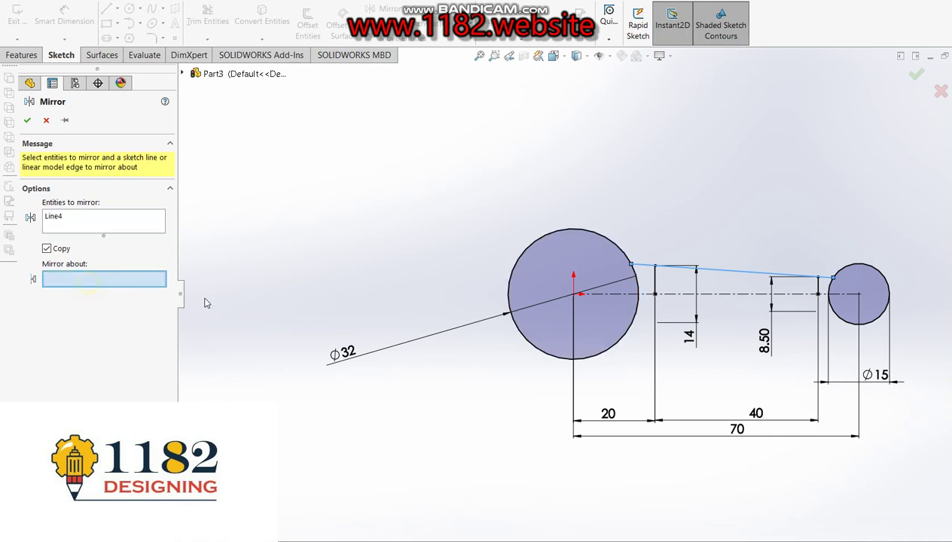
{"action": "left_click", "coordinate": [738, 294]}
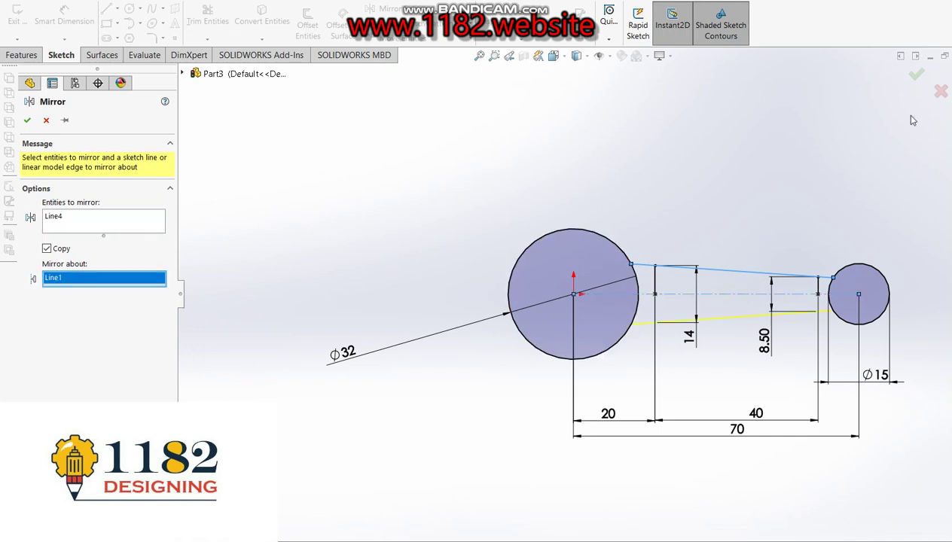
{"action": "left_click", "coordinate": [913, 76]}
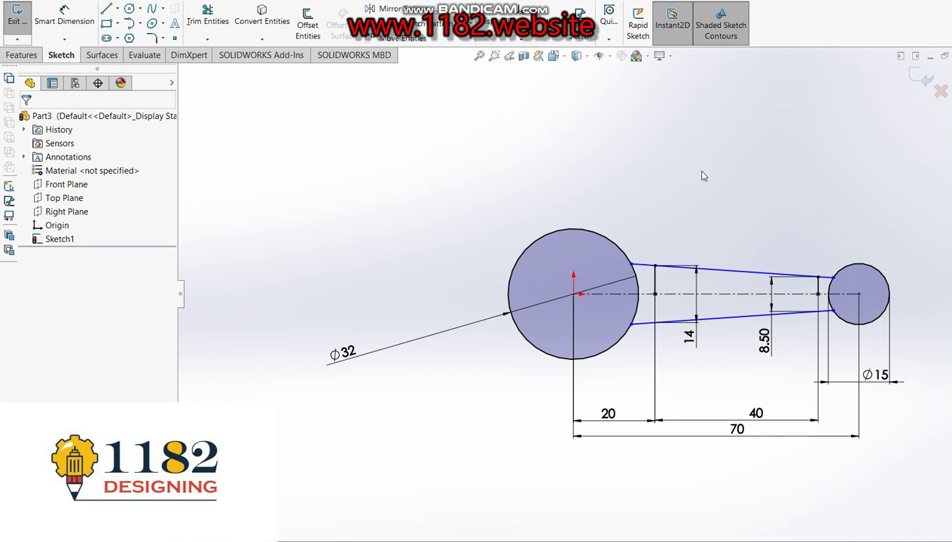
{"action": "left_click", "coordinate": [207, 19]}
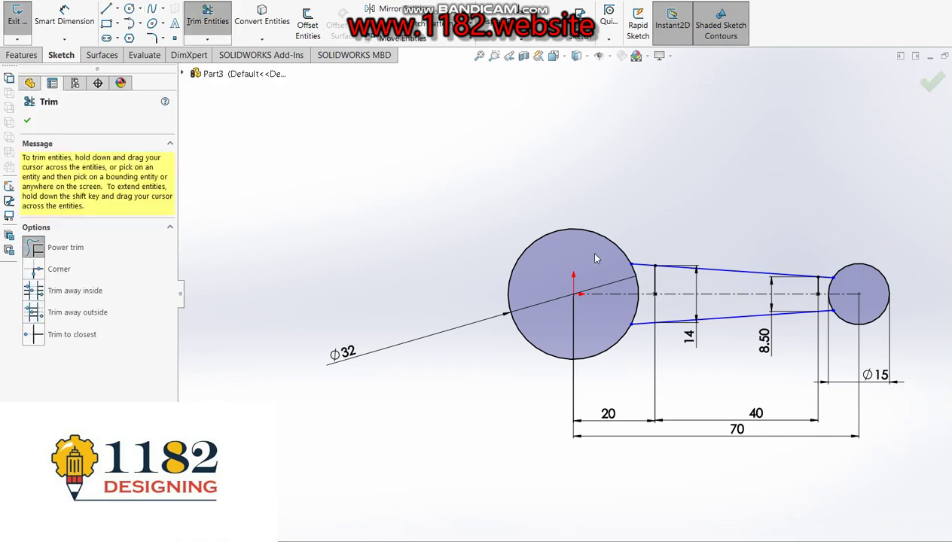
Power-trim the inner circle arcs and both vertical lines, leaving one closed lever outline
{"action": "left_click_drag", "start_coordinate": [638, 283], "coordinate": [670, 282]}
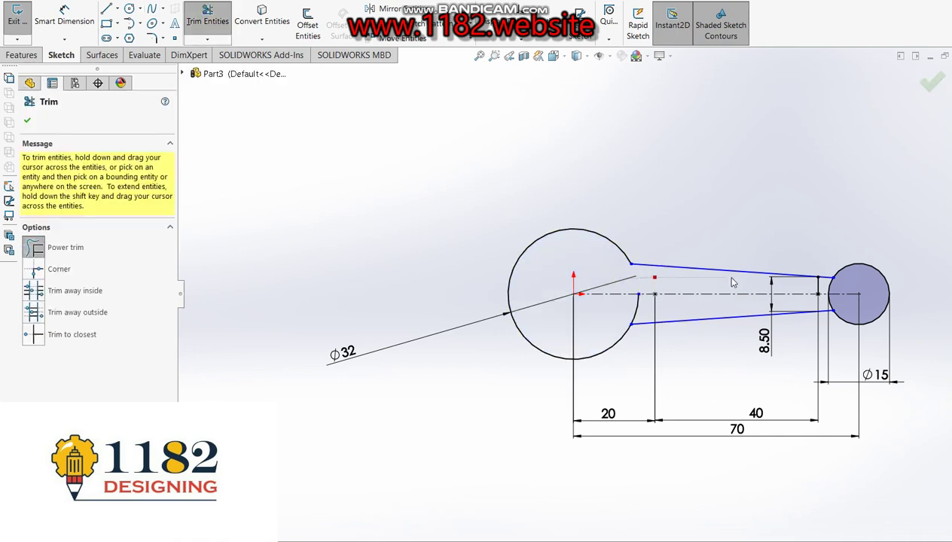
{"action": "left_click_drag", "start_coordinate": [792, 289], "coordinate": [841, 289]}
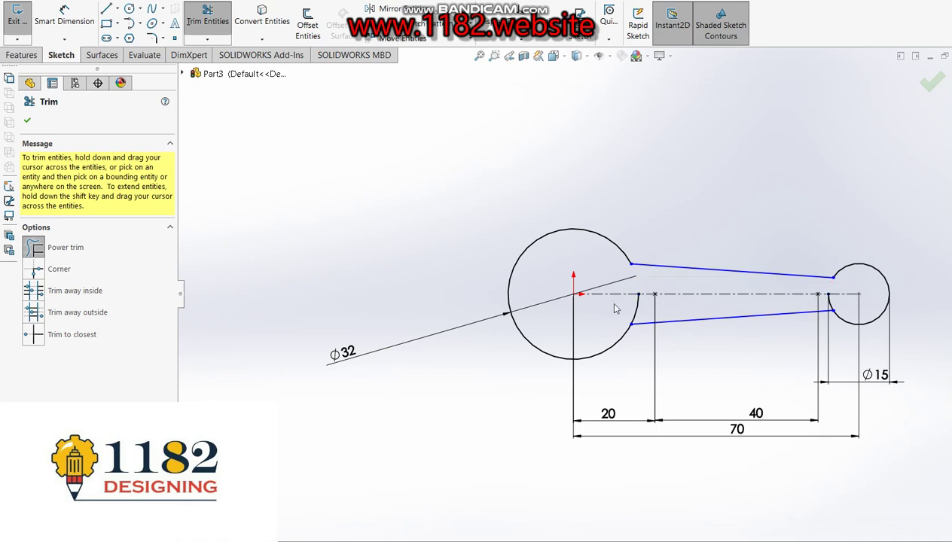
{"action": "left_click_drag", "start_coordinate": [624, 314], "coordinate": [664, 308]}
{"action": "left_click_drag", "start_coordinate": [840, 305], "coordinate": [844, 303]}
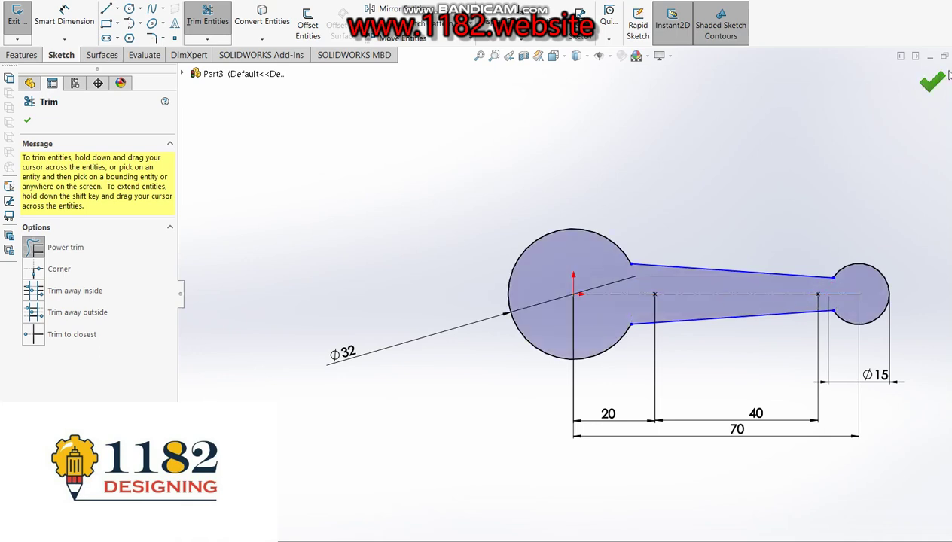
{"action": "left_click", "coordinate": [928, 84]}
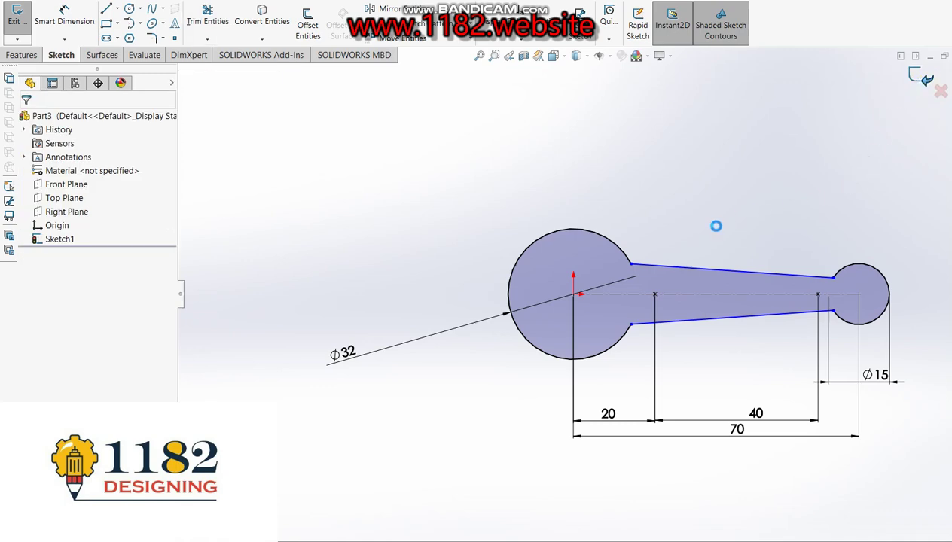
Extrude the lever profile Mid Plane to a 15 mm depth, checking thickness on the drawing
{"action": "left_click", "coordinate": [132, 199]}
{"action": "left_click", "coordinate": [68, 260]}
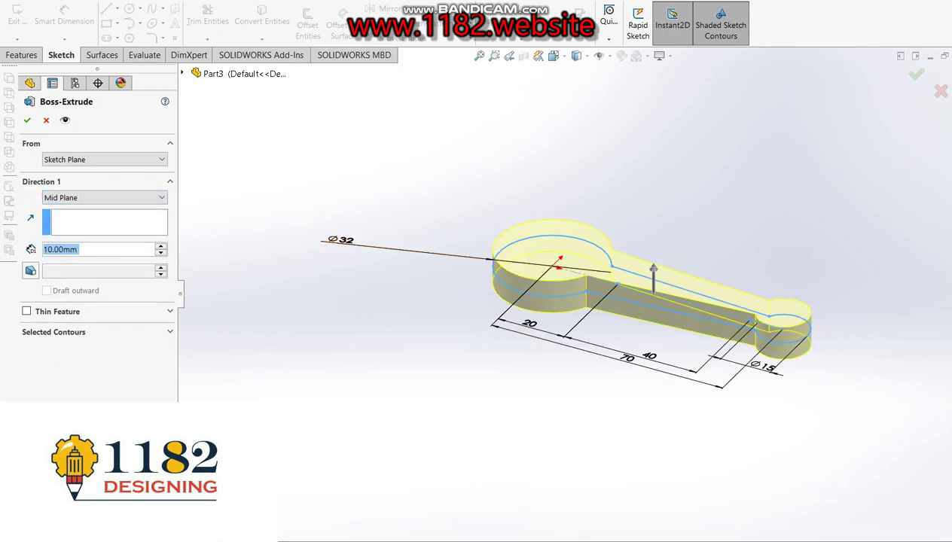
{"action": "key", "text": "alt+Tab"}
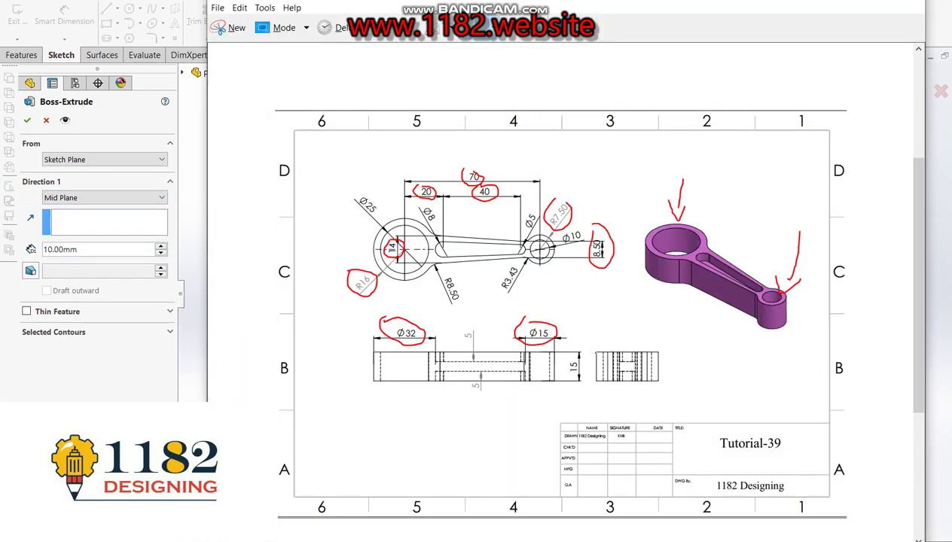
{"action": "left_click_drag", "start_coordinate": [569, 358], "coordinate": [567, 379]}
{"action": "key", "text": "alt+Tab"}
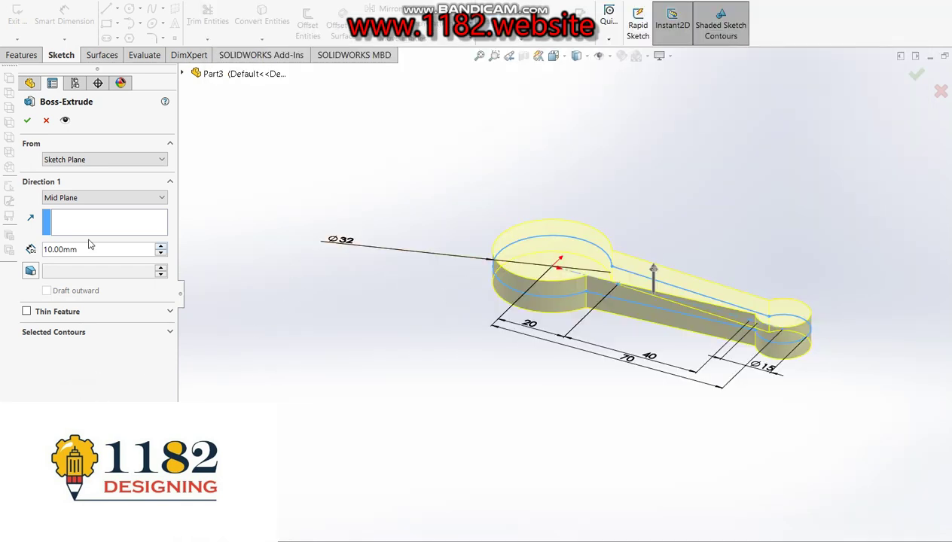
{"action": "double_click", "coordinate": [90, 249]}
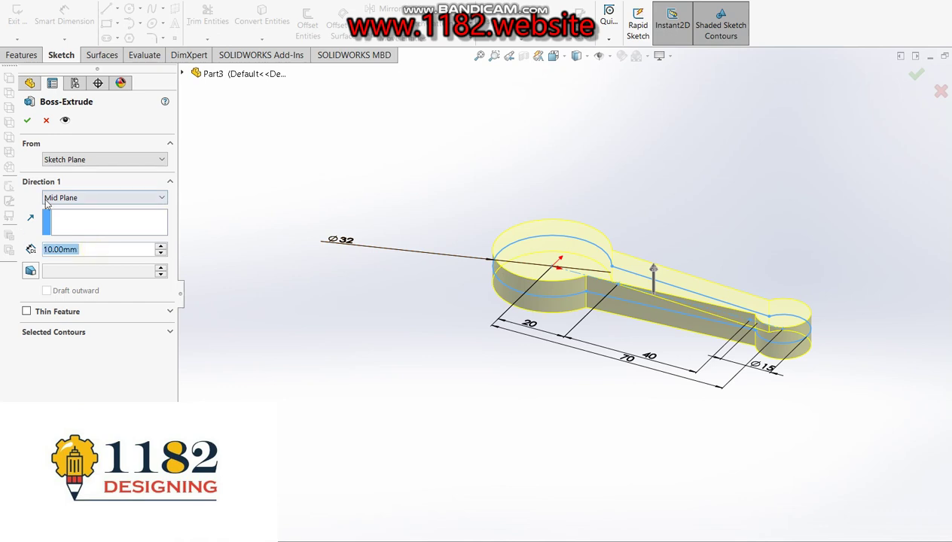
{"action": "type", "text": "15"}
{"action": "key", "text": "Return"}
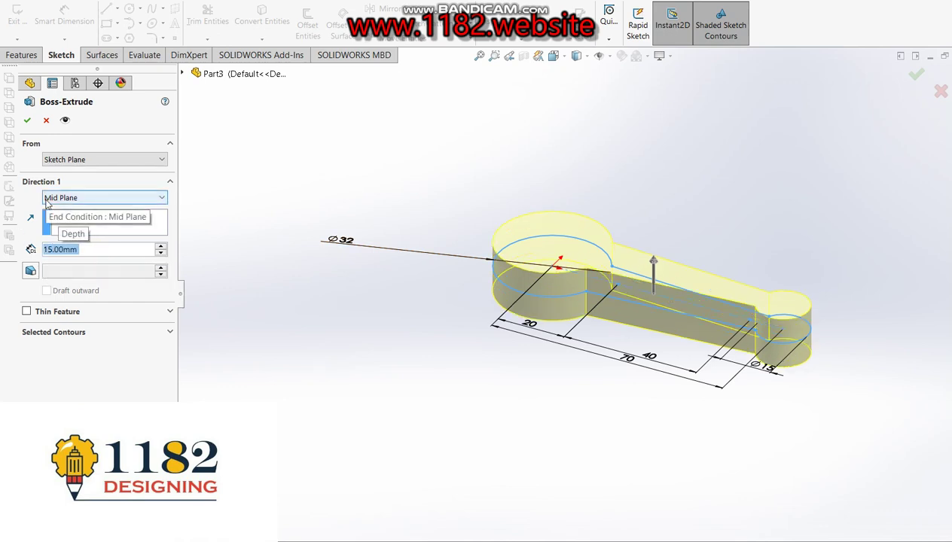
{"action": "key", "text": "Return"}
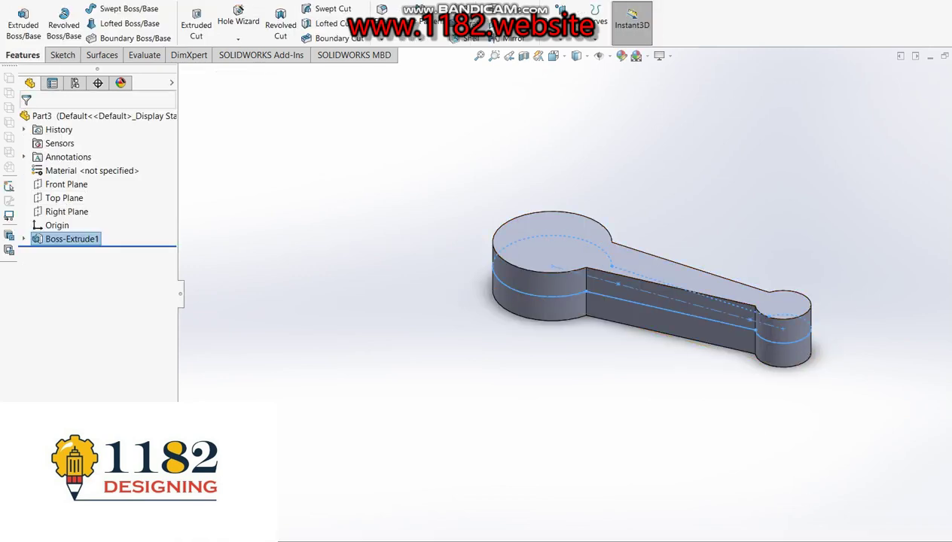
After checking the reference drawing, start a fillet on the vertical edge where the arm meets the large boss
{"action": "key", "text": "alt+Tab"}
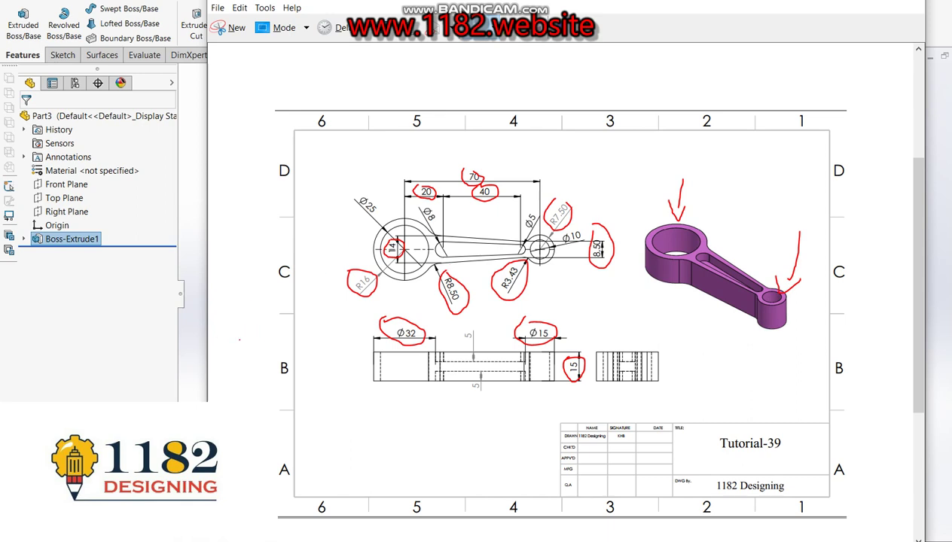
{"action": "left_click", "coordinate": [76, 330]}
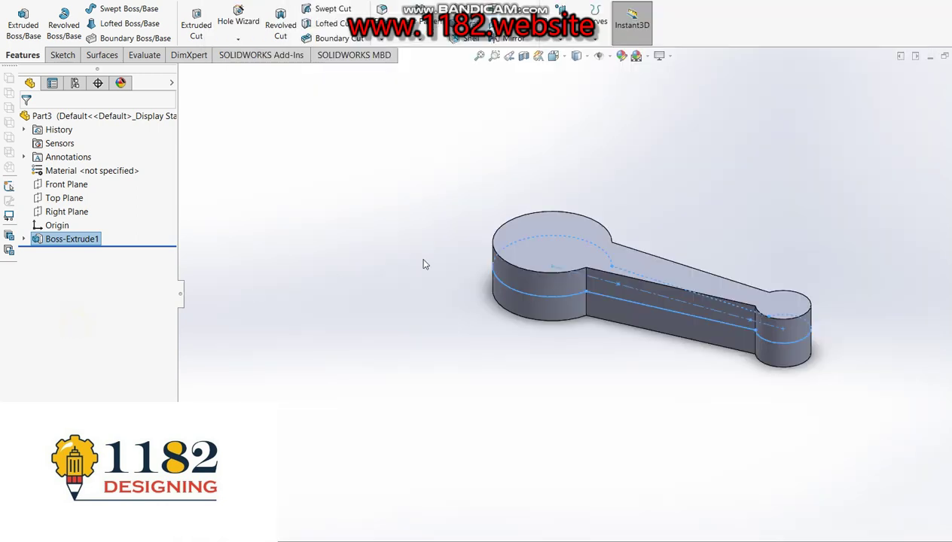
{"action": "left_click", "coordinate": [370, 183]}
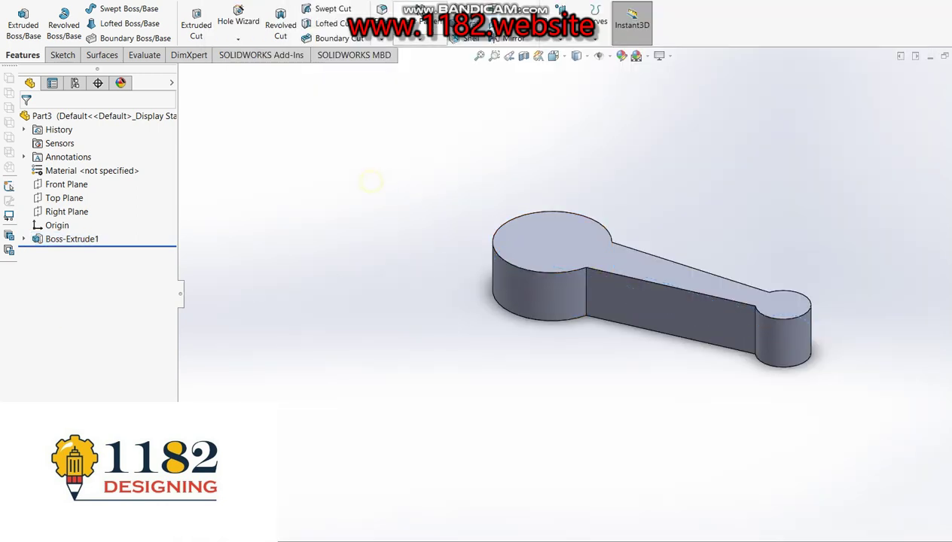
{"action": "left_click", "coordinate": [383, 39]}
{"action": "left_click", "coordinate": [395, 54]}
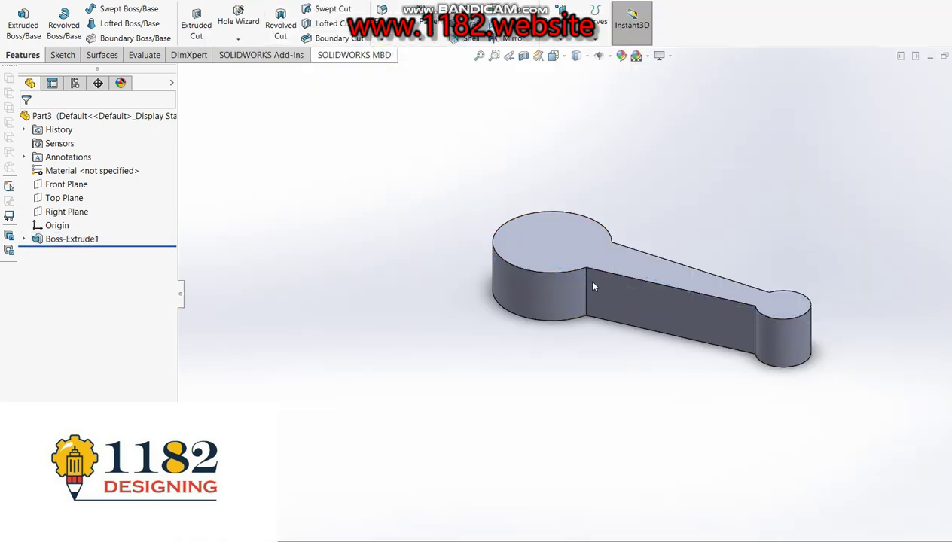
{"action": "left_click", "coordinate": [587, 283]}
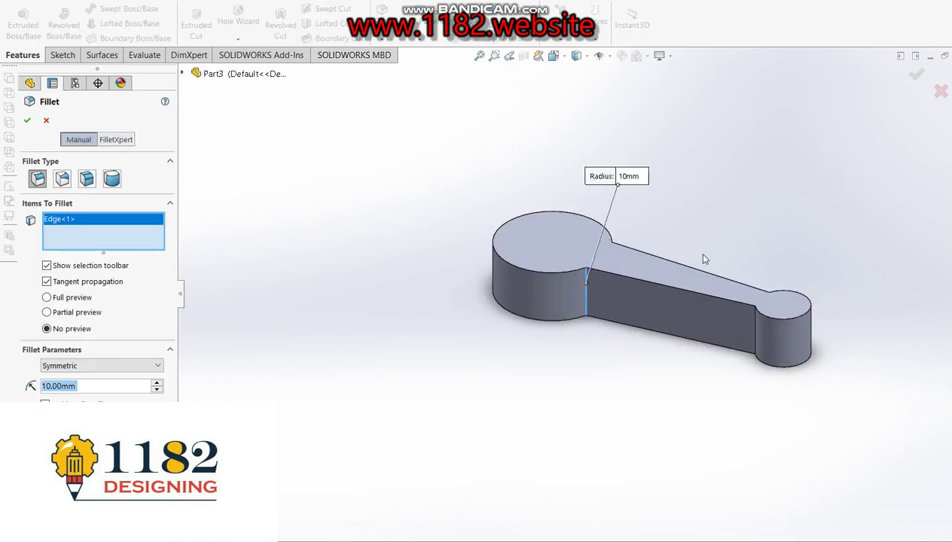
Fillet both arm-to-large-boss junction edges at 8.5 mm radius
{"action": "type", "text": "8"}
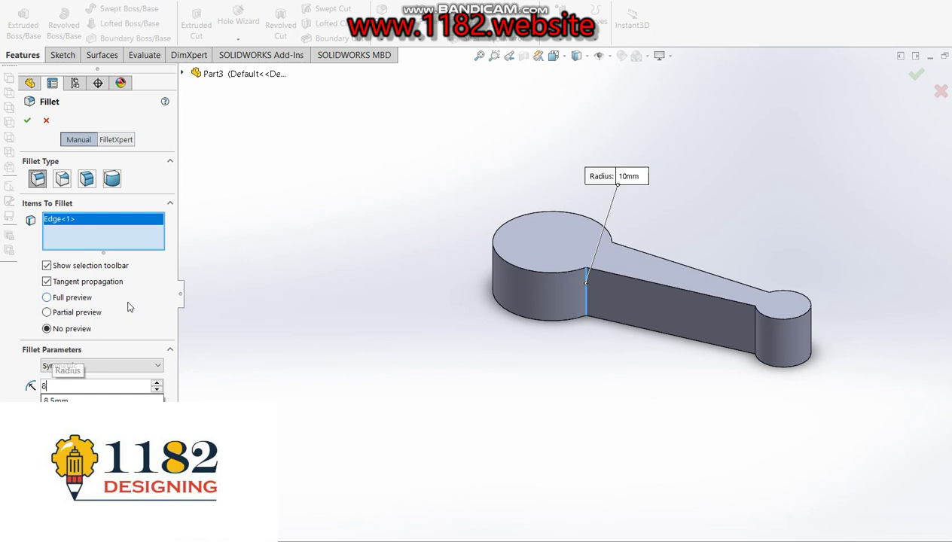
{"action": "type", "text": ".5"}
{"action": "key", "text": "Return"}
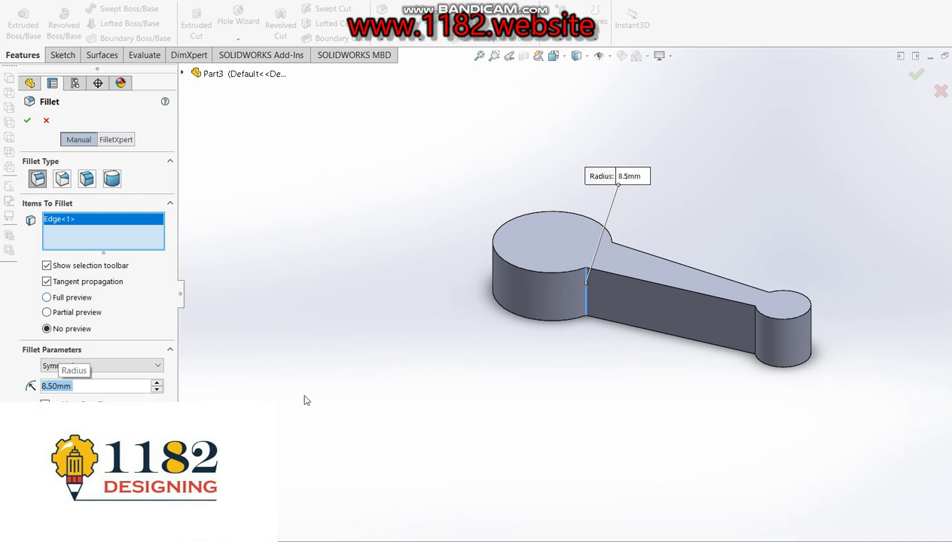
{"action": "scroll", "coordinate": [637, 350], "scroll_direction": "up", "scroll_amount": 2}
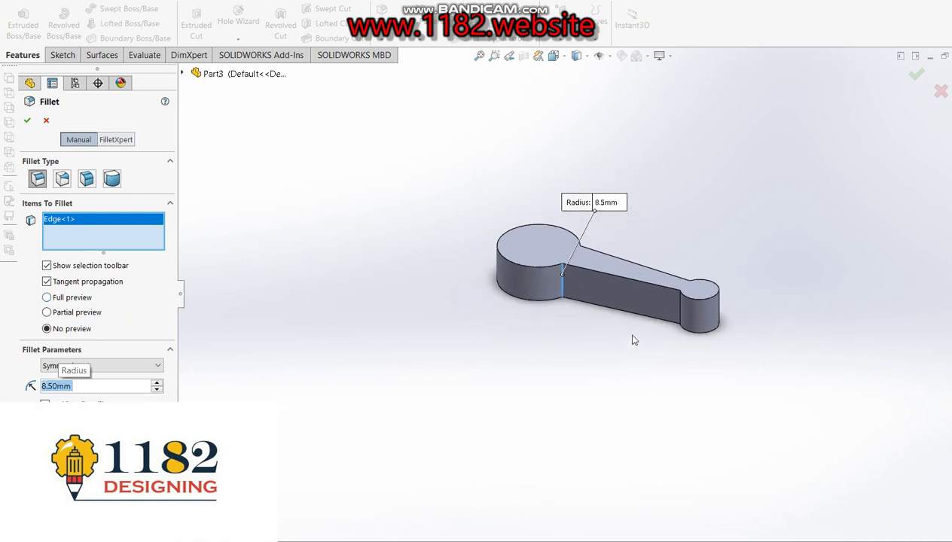
{"action": "mouse_move", "coordinate": [595, 261]}
{"action": "middle_mouse_down"}
{"action": "mouse_move", "coordinate": [534, 274]}
{"action": "mouse_move", "coordinate": [489, 303]}
{"action": "middle_mouse_up"}
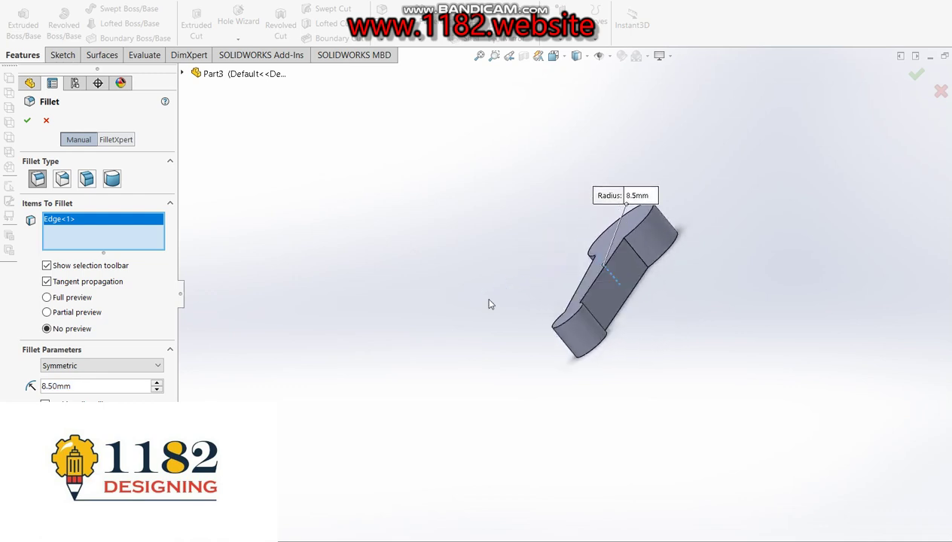
{"action": "scroll", "coordinate": [631, 251], "scroll_direction": "down", "scroll_amount": 3}
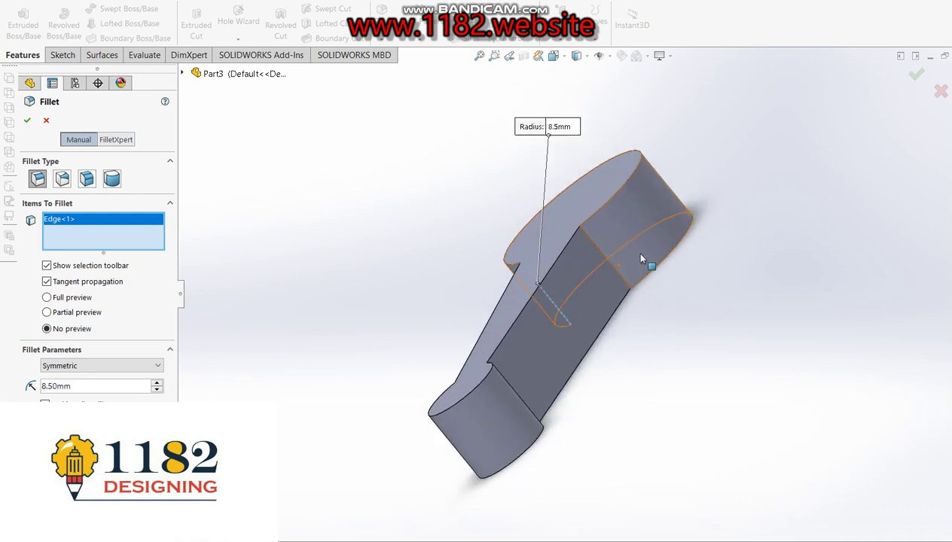
{"action": "left_click", "coordinate": [589, 258]}
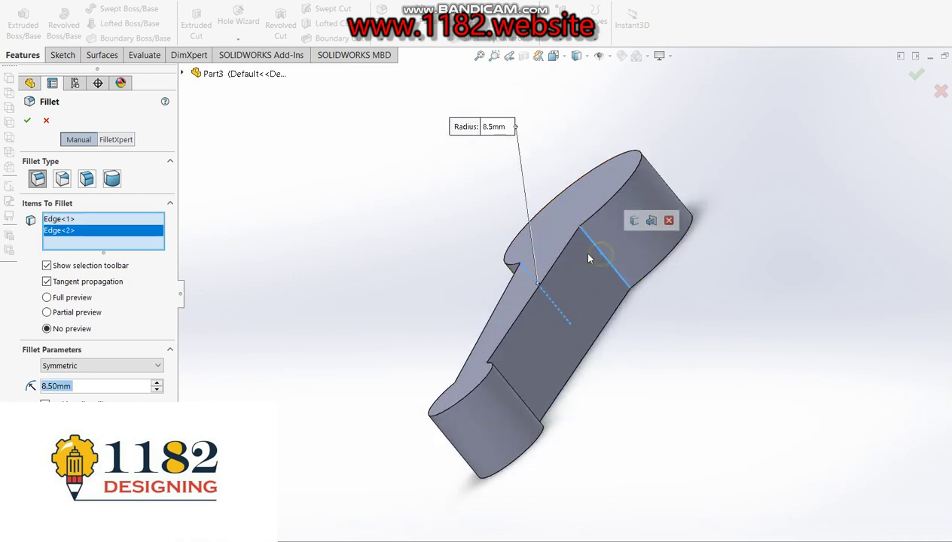
{"action": "left_click", "coordinate": [27, 120]}
{"action": "scroll", "coordinate": [496, 253], "scroll_direction": "up", "scroll_amount": 3}
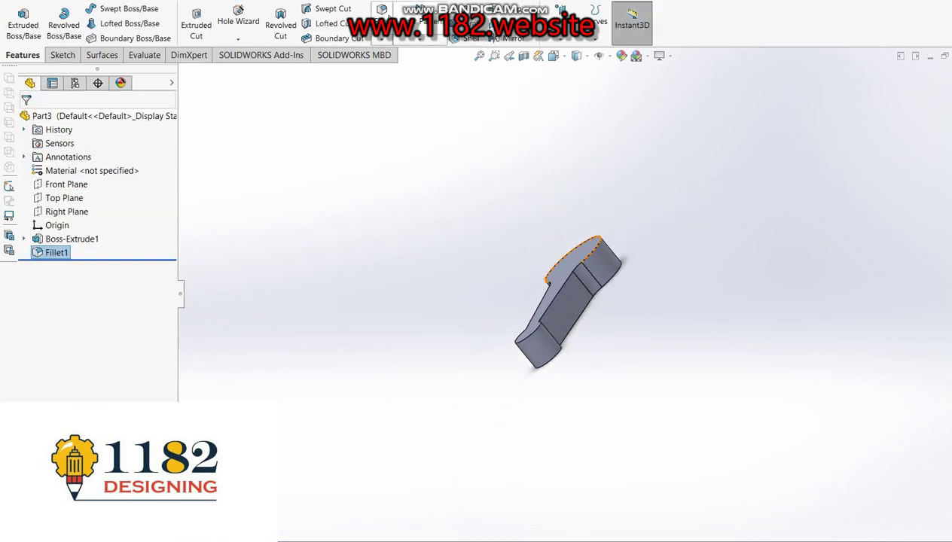
{"action": "key", "text": "Return"}
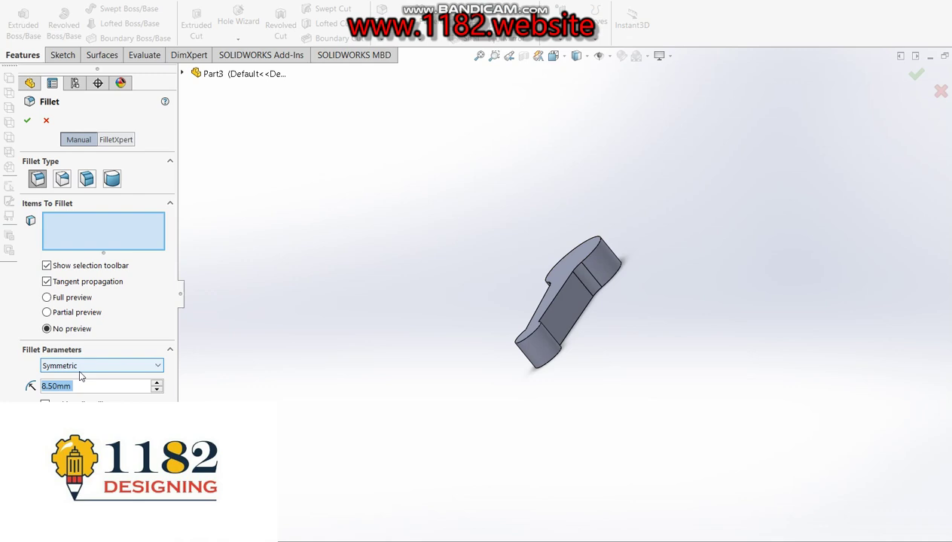
Fillet both edges where the arm meets the small boss at 5 mm radius
{"action": "type", "text": "5"}
{"action": "key", "text": "Return"}
{"action": "scroll", "coordinate": [550, 360], "scroll_direction": "down", "scroll_amount": 5}
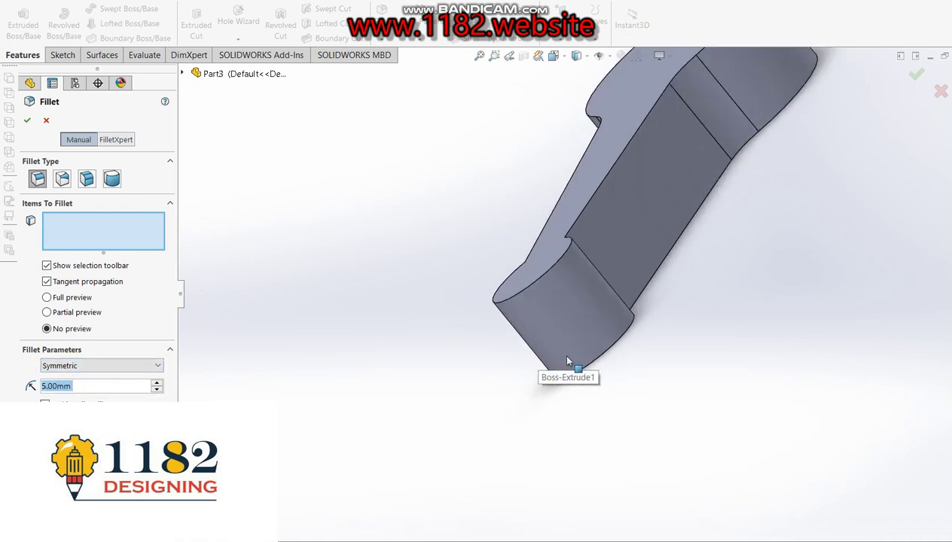
{"action": "middle_click_drag", "start_coordinate": [629, 340], "coordinate": [516, 377]}
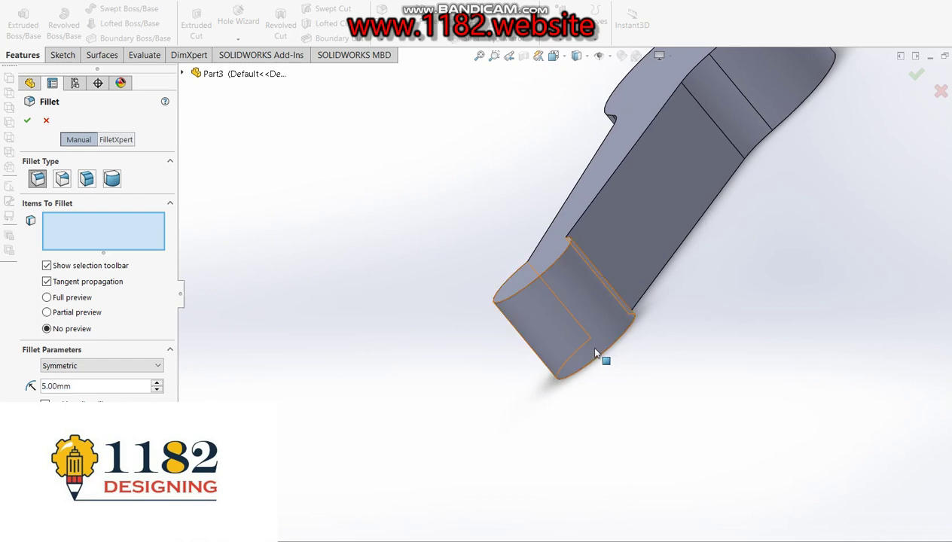
{"action": "middle_click_drag", "start_coordinate": [595, 353], "coordinate": [489, 374]}
{"action": "left_click", "coordinate": [561, 297]}
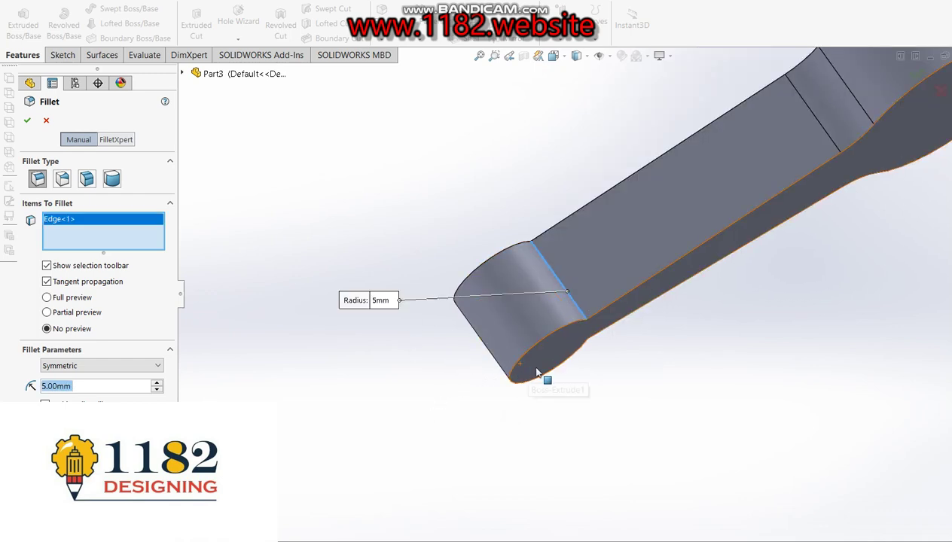
{"action": "middle_click_drag", "start_coordinate": [677, 378], "coordinate": [880, 340]}
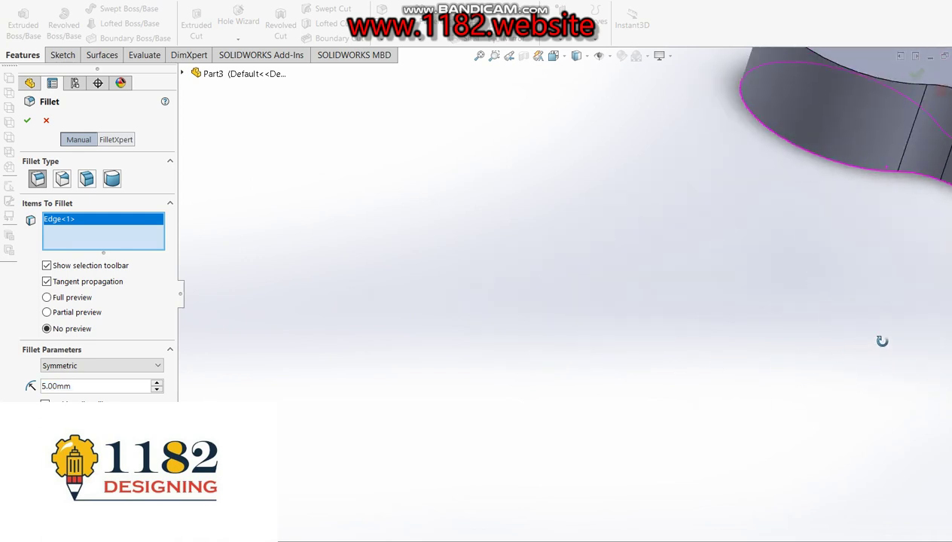
{"action": "scroll", "coordinate": [625, 333], "scroll_direction": "up", "scroll_amount": 5}
{"action": "scroll", "coordinate": [723, 311], "scroll_direction": "down", "scroll_amount": 2}
{"action": "scroll", "coordinate": [742, 245], "scroll_direction": "down", "scroll_amount": 4}
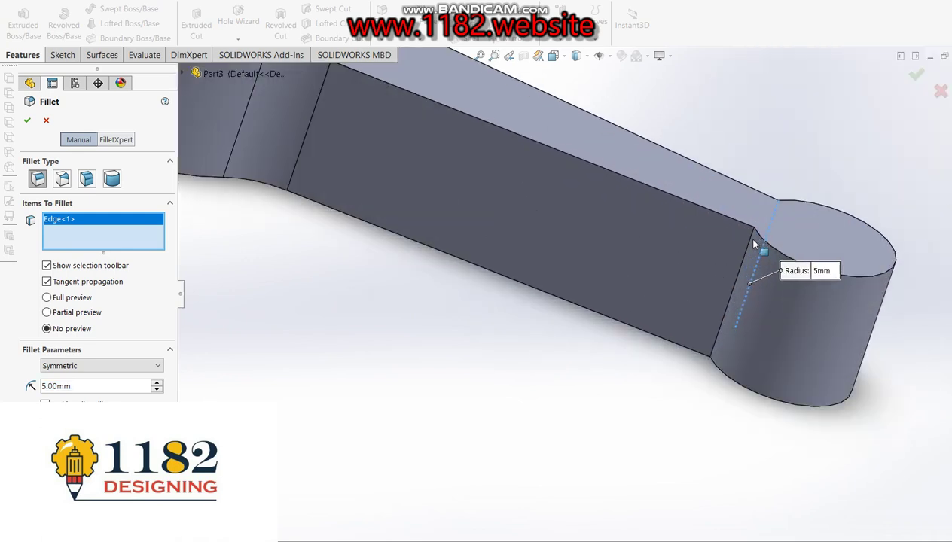
{"action": "left_click", "coordinate": [750, 247]}
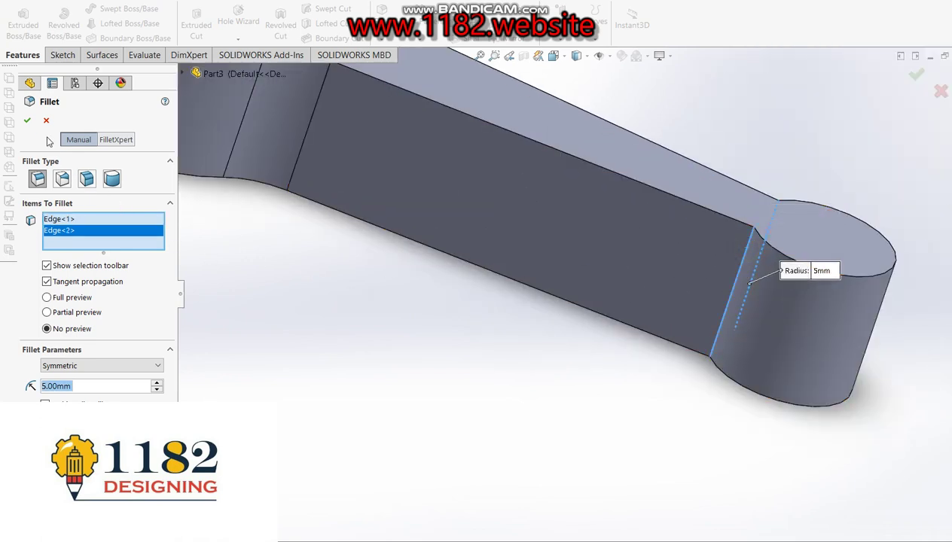
{"action": "left_click", "coordinate": [27, 120]}
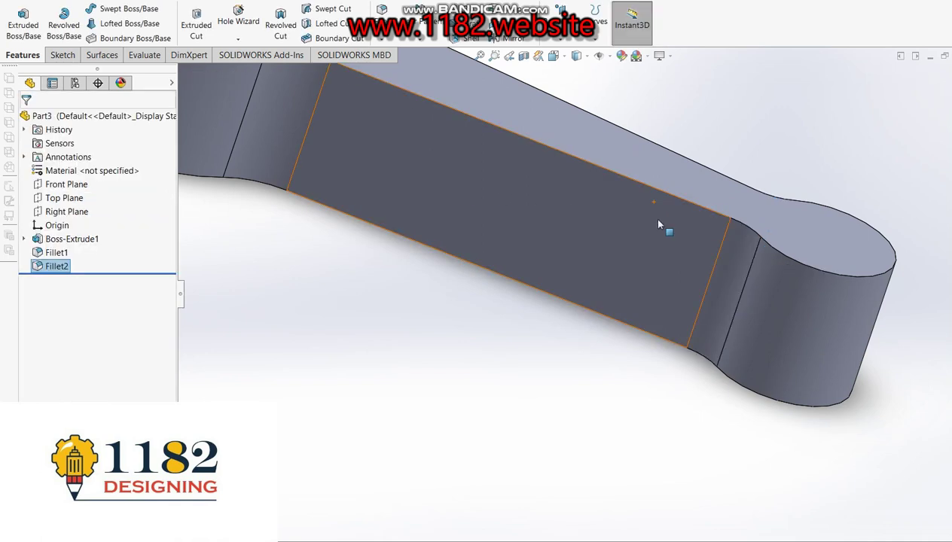
Clear the selection and bring up the Tutorial-39 reference drawing
{"action": "left_click", "coordinate": [334, 355]}
{"action": "scroll", "coordinate": [363, 319], "scroll_direction": "up", "scroll_amount": 5}
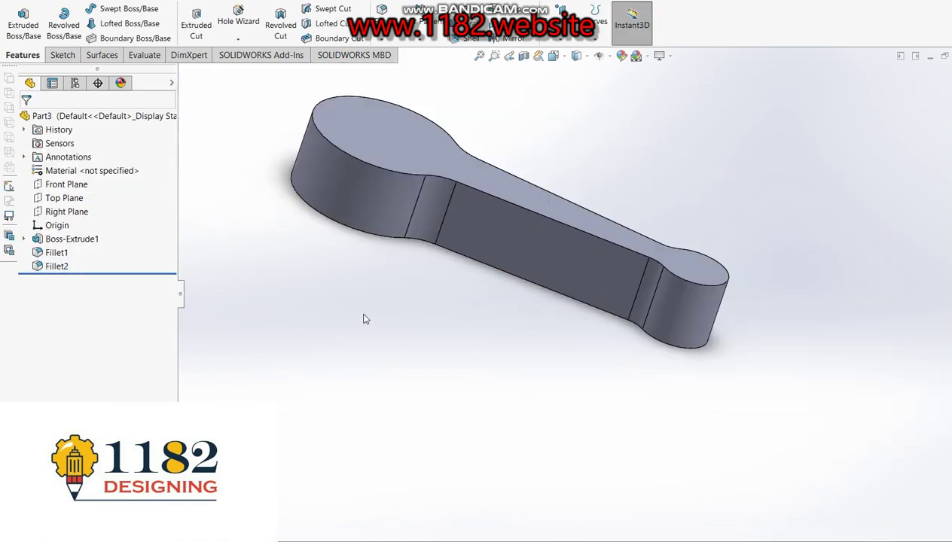
{"action": "scroll", "coordinate": [580, 278], "scroll_direction": "up", "scroll_amount": 3}
{"action": "key", "text": "alt+Tab"}
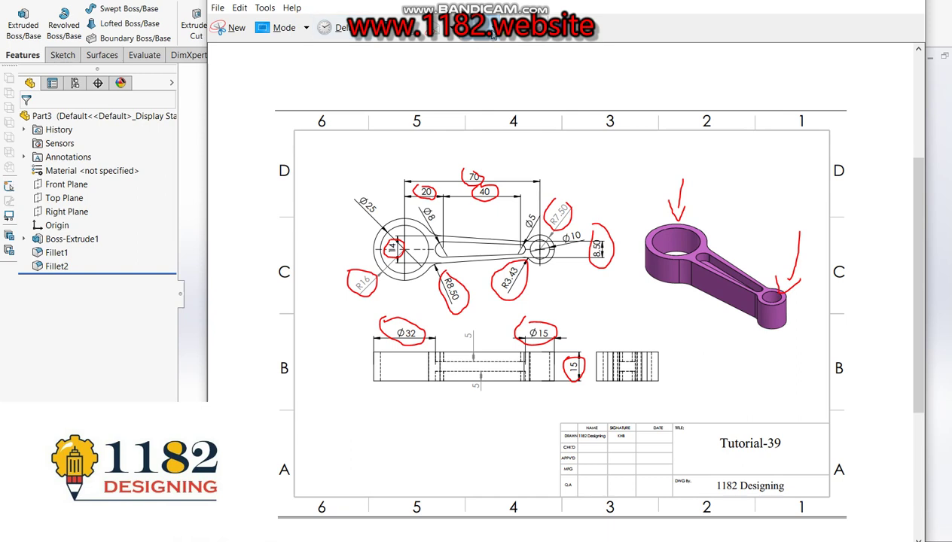
Mark the small-boss hole and the 5 dimension in blue pen on the drawing, then return to the part
{"action": "left_click", "coordinate": [489, 30]}
{"action": "left_click", "coordinate": [490, 63]}
{"action": "left_click_drag", "start_coordinate": [730, 244], "coordinate": [729, 220]}
{"action": "left_click_drag", "start_coordinate": [717, 256], "coordinate": [725, 256]}
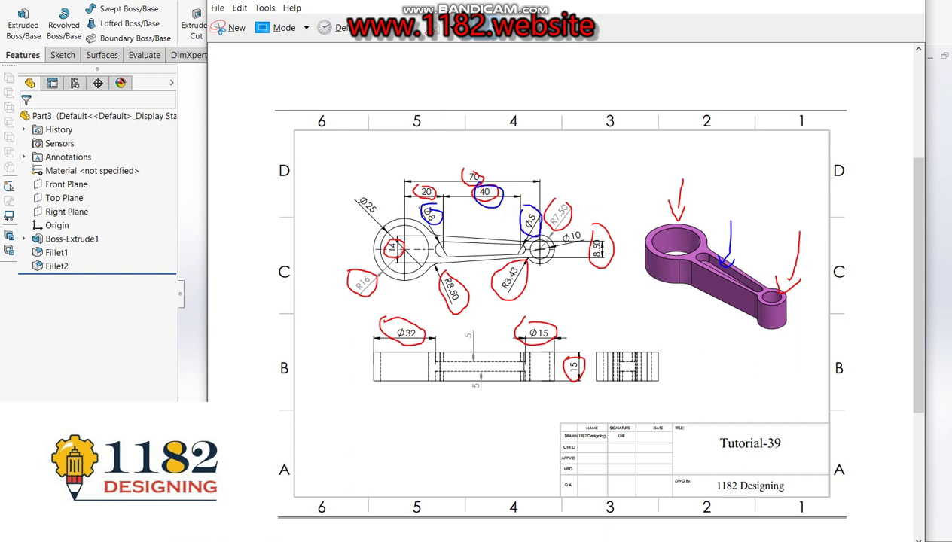
{"action": "mouse_move", "coordinate": [466, 319]}
{"action": "left_mouse_down"}
{"action": "mouse_move", "coordinate": [449, 335]}
{"action": "mouse_move", "coordinate": [465, 317]}
{"action": "left_mouse_up"}
{"action": "left_click", "coordinate": [141, 395]}
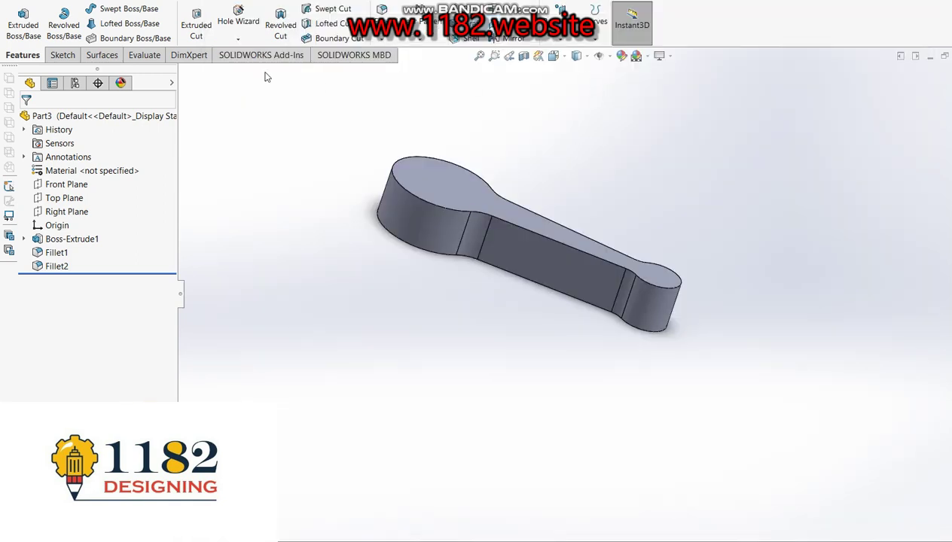
Start an extruded-cut sketch on the rod's top face and draw two circles along the arm
{"action": "left_click", "coordinate": [197, 26]}
{"action": "left_click", "coordinate": [473, 194]}
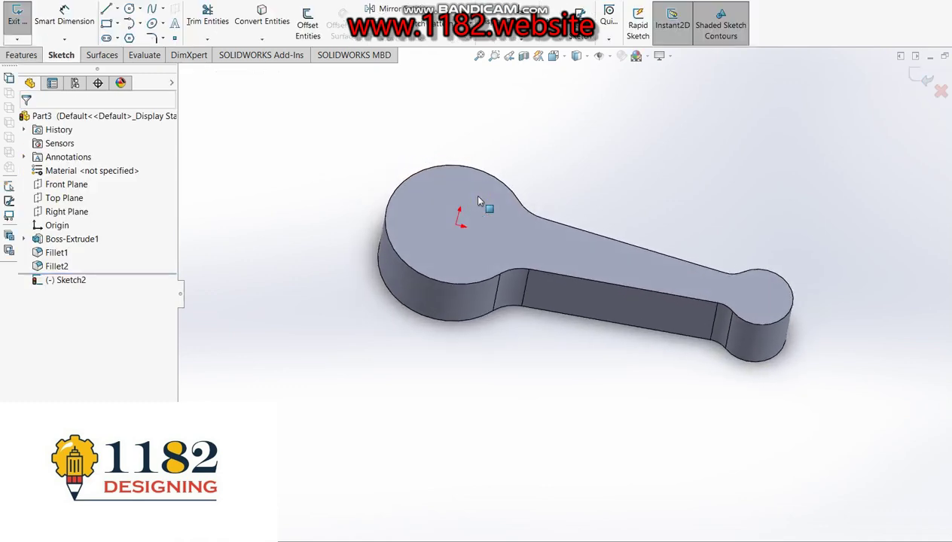
{"action": "left_click", "coordinate": [130, 8]}
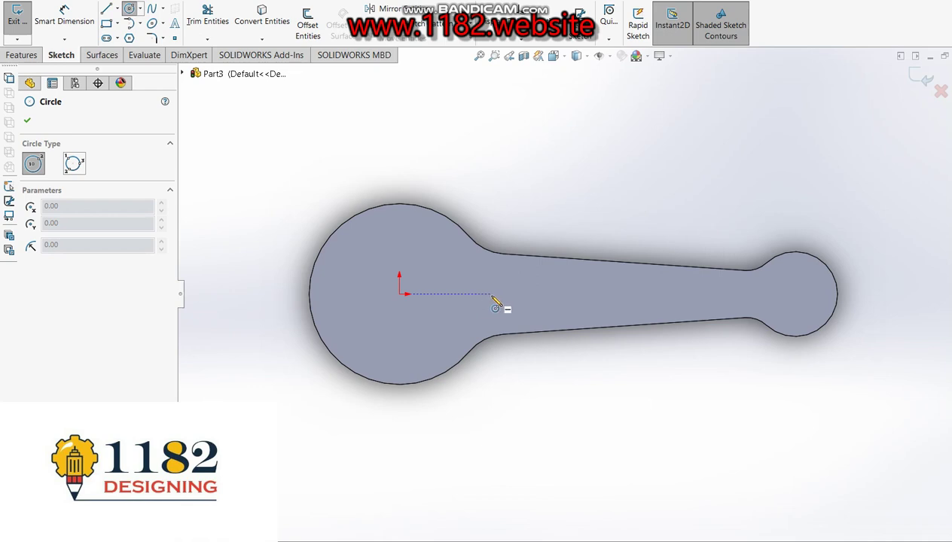
{"action": "left_click", "coordinate": [491, 293]}
{"action": "left_click", "coordinate": [509, 295]}
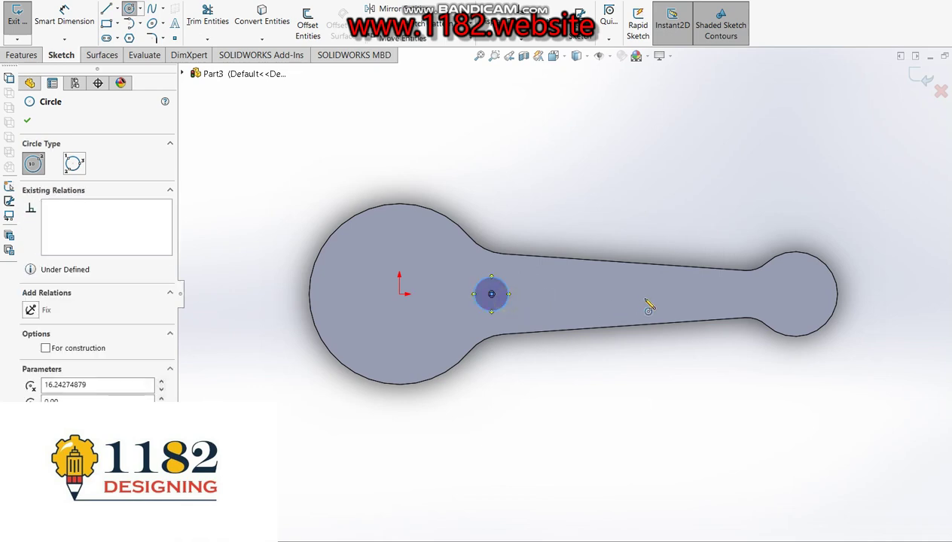
{"action": "left_click", "coordinate": [672, 294]}
{"action": "left_click", "coordinate": [692, 303]}
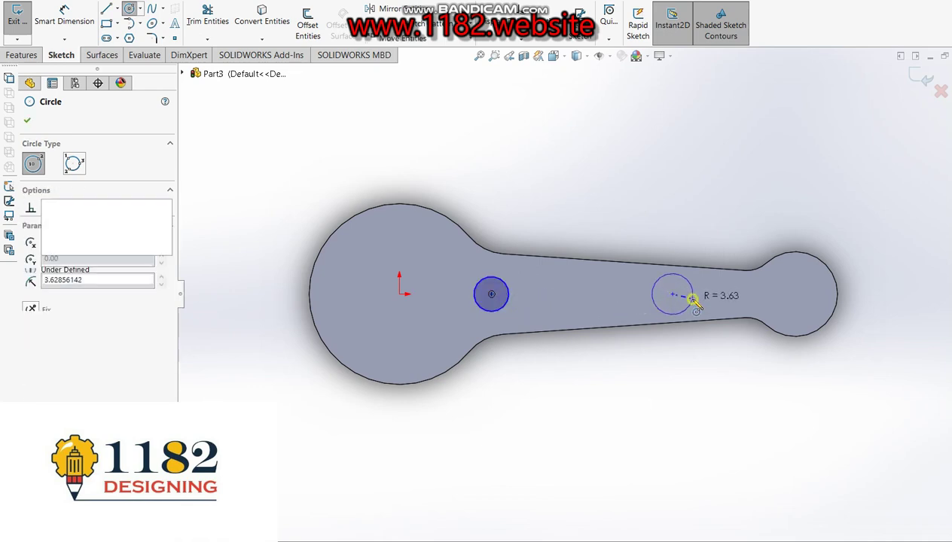
{"action": "key", "text": "Escape"}
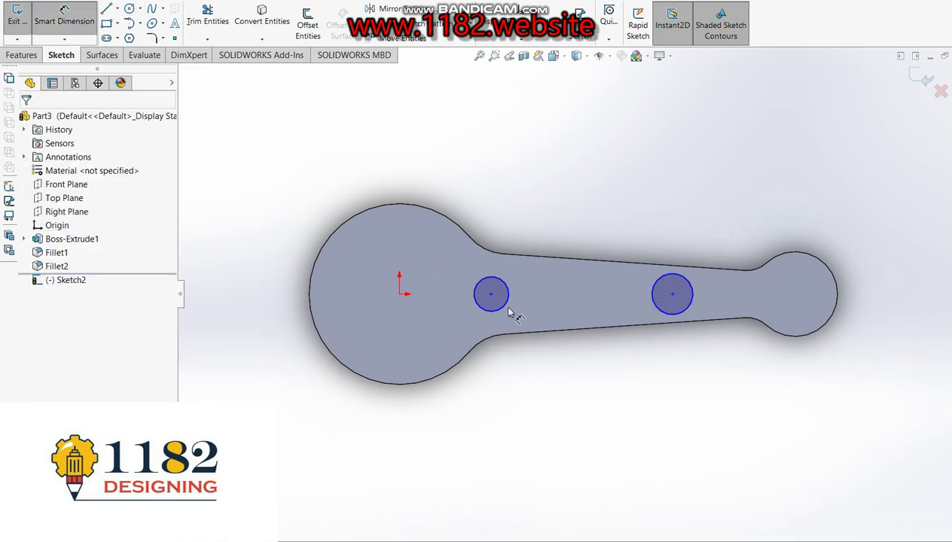
Dimension the first circle 20 mm from the origin and the circle centres 40 mm apart
{"action": "left_click", "coordinate": [491, 294]}
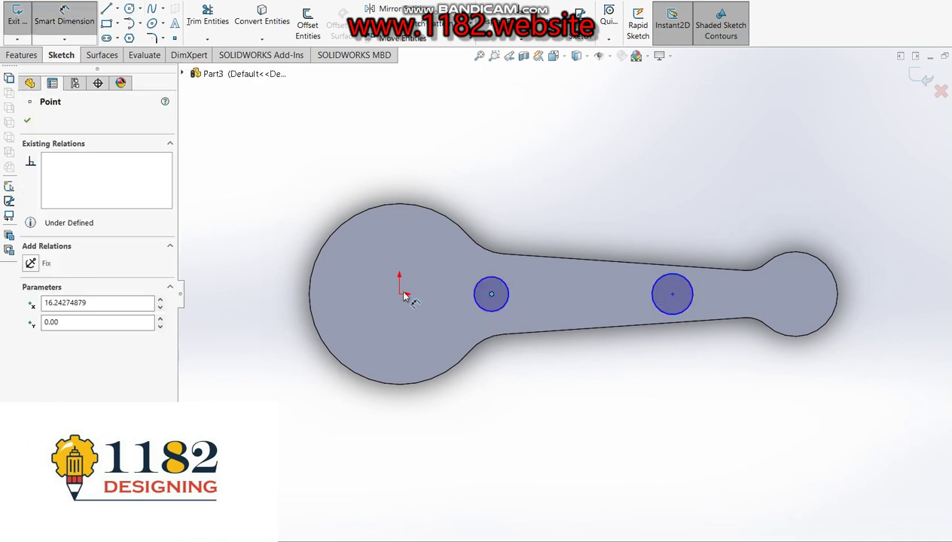
{"action": "left_click", "coordinate": [400, 294]}
{"action": "left_click", "coordinate": [462, 424]}
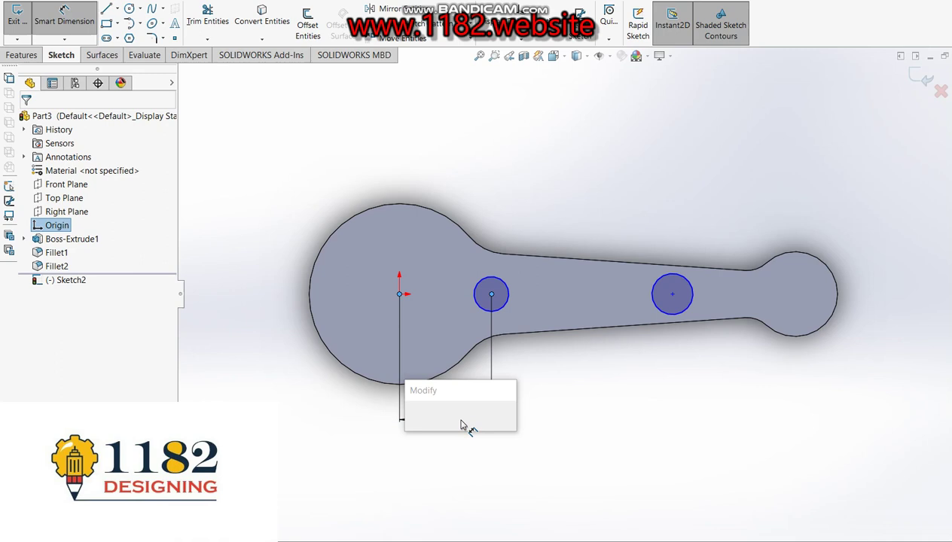
{"action": "type", "text": "20"}
{"action": "key", "text": "Return"}
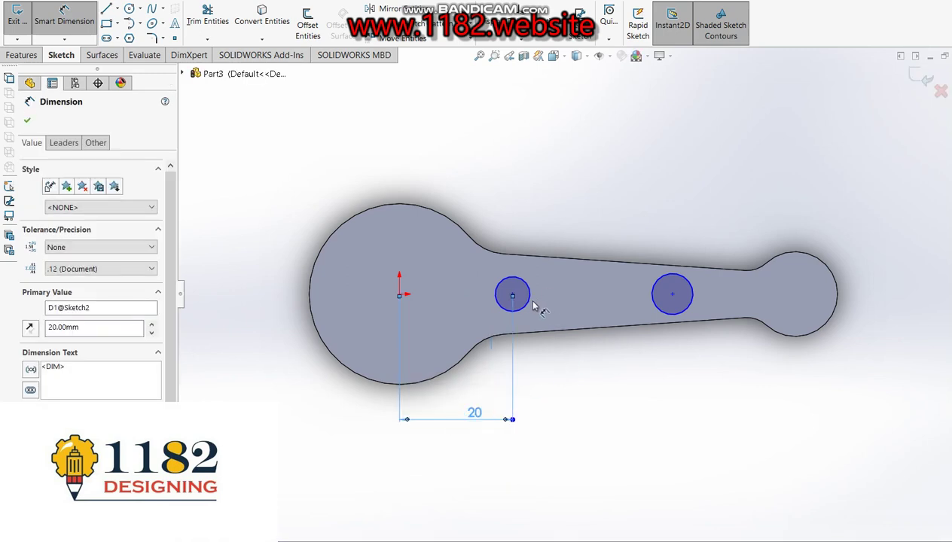
{"action": "left_click", "coordinate": [530, 301]}
{"action": "left_click", "coordinate": [684, 311]}
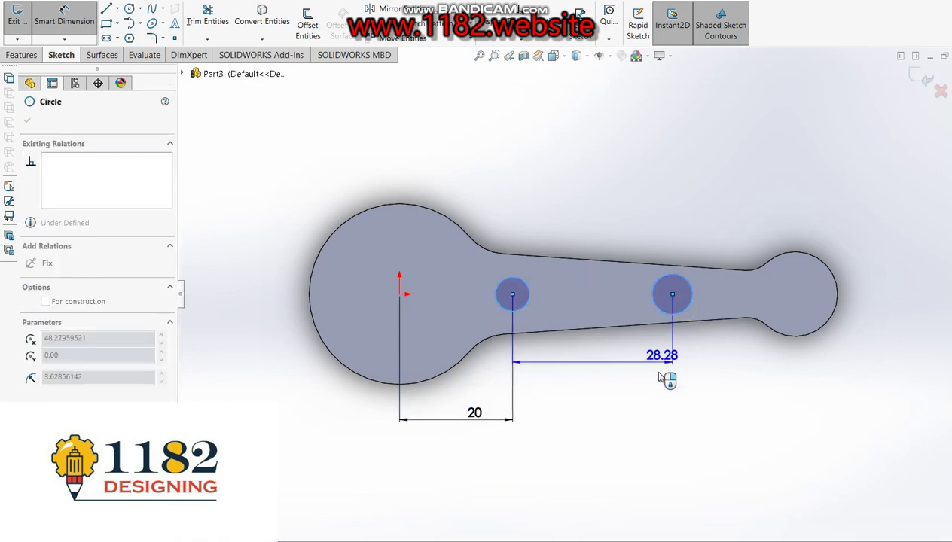
{"action": "left_click", "coordinate": [639, 422]}
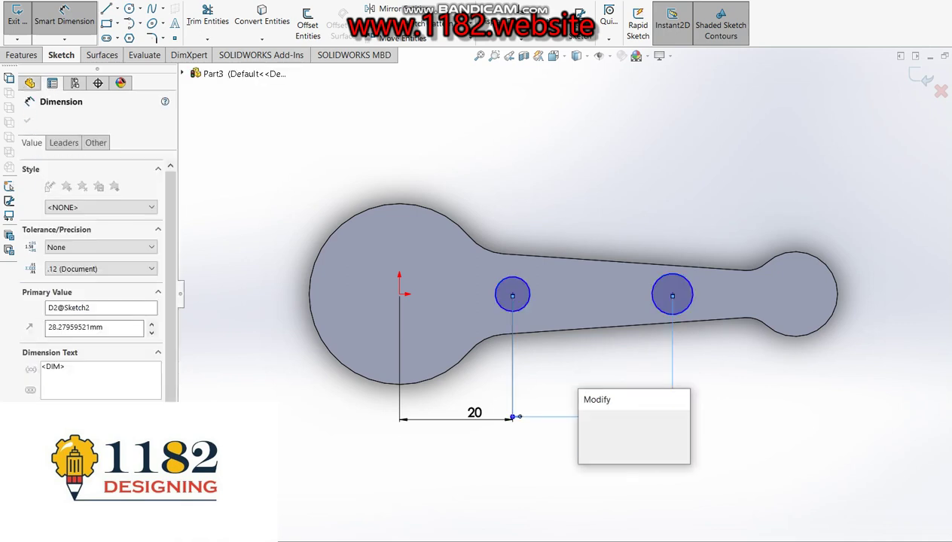
{"action": "type", "text": "40"}
{"action": "key", "text": "Return"}
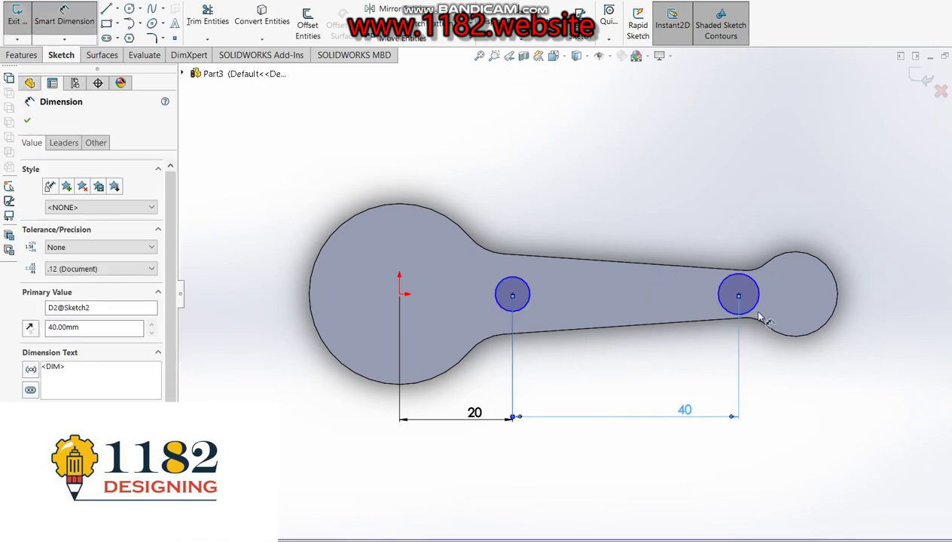
Size the right circle to Ø5 and the left circle to Ø8
{"action": "left_click", "coordinate": [753, 308]}
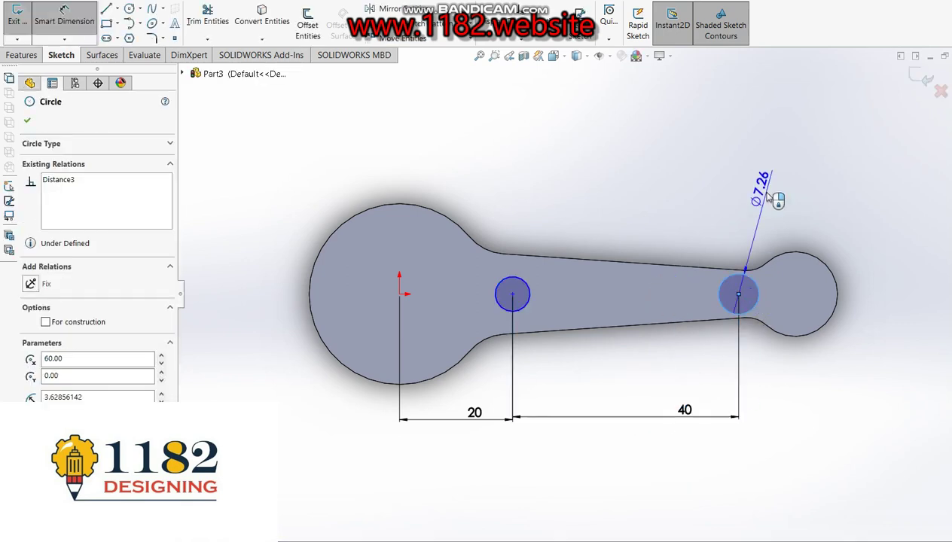
{"action": "left_click", "coordinate": [769, 198]}
{"action": "type", "text": "5.00mm"}
{"action": "key", "text": "Return"}
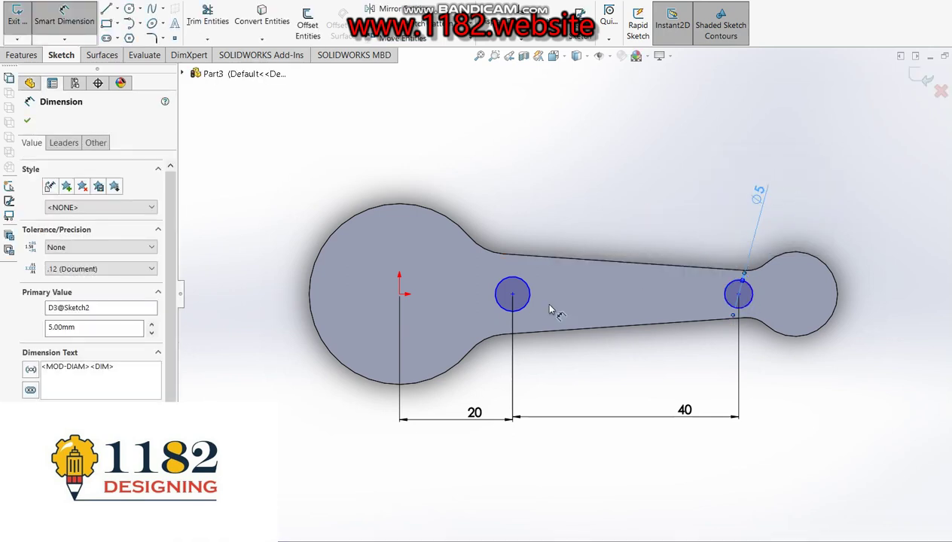
{"action": "left_click", "coordinate": [529, 308]}
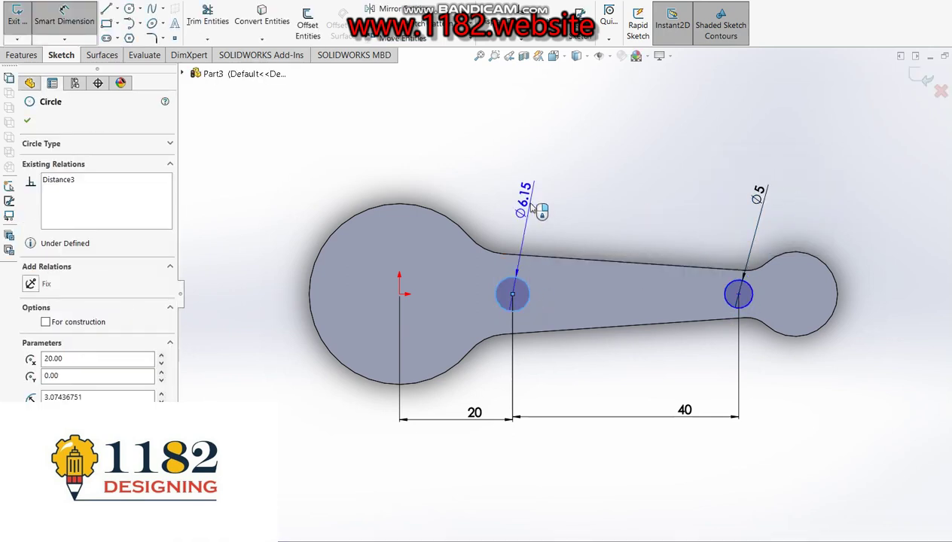
{"action": "left_click", "coordinate": [537, 208]}
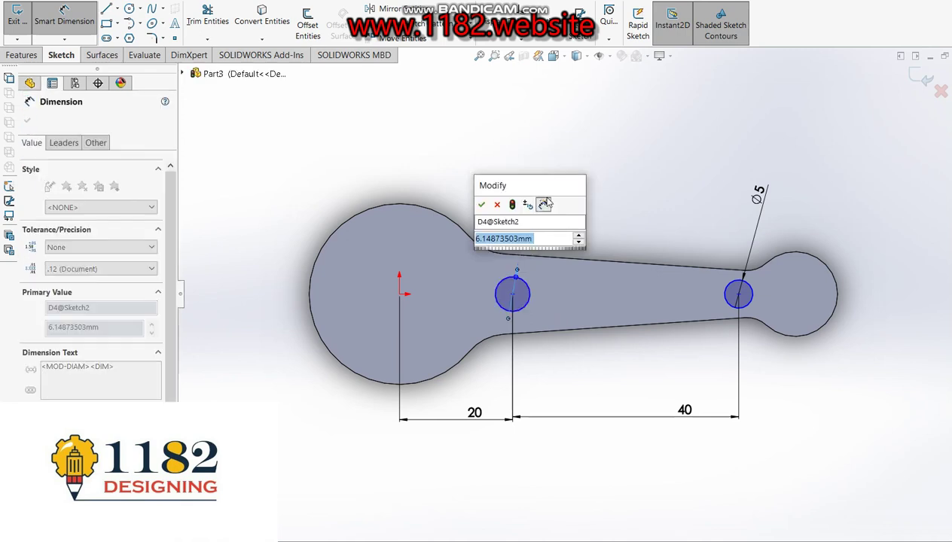
{"action": "type", "text": "8"}
{"action": "key", "text": "Return"}
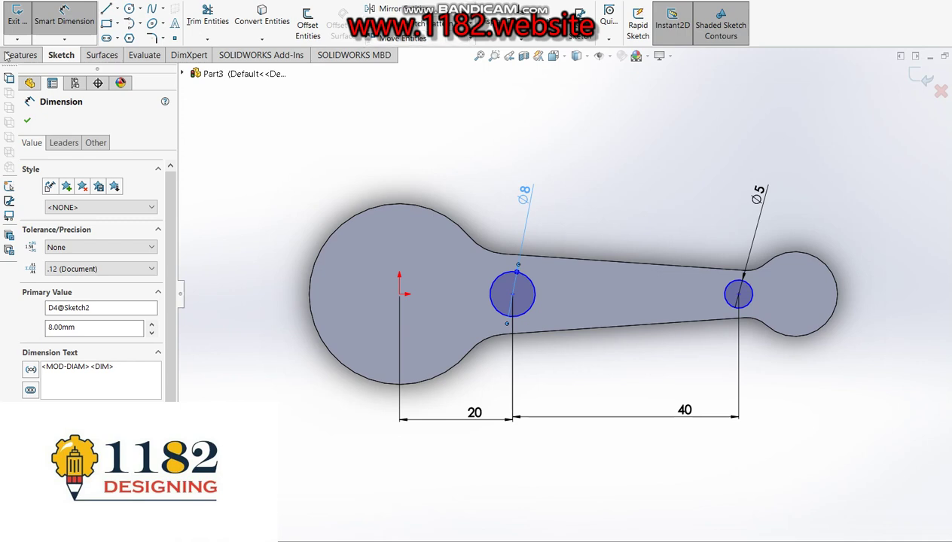
{"action": "left_click", "coordinate": [106, 8]}
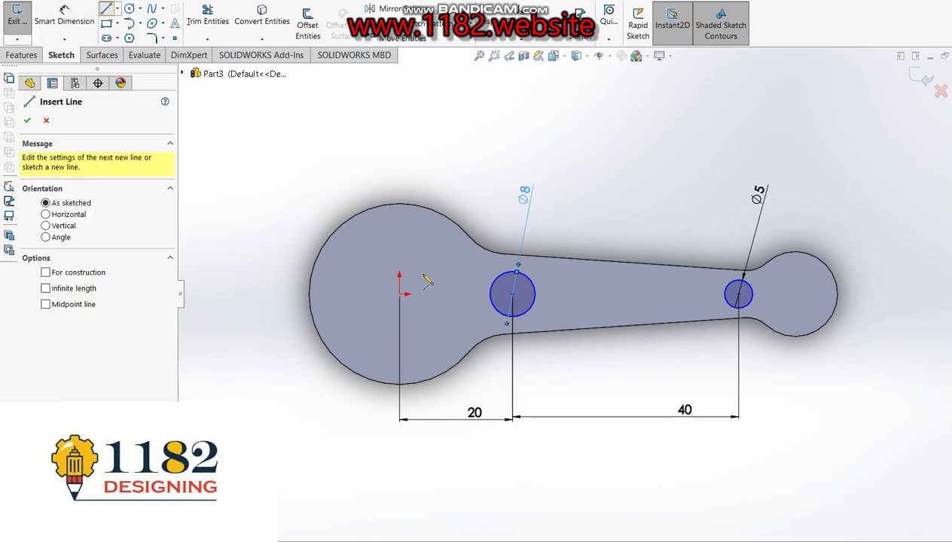
Draw top and bottom tangent lines joining the Ø8 and Ø5 circles
{"action": "left_click", "coordinate": [515, 280]}
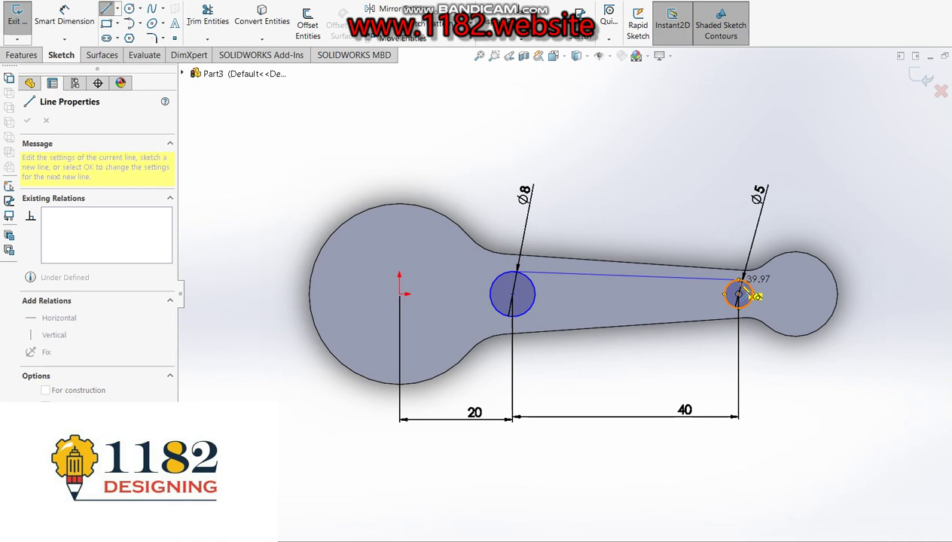
{"action": "left_click", "coordinate": [740, 280]}
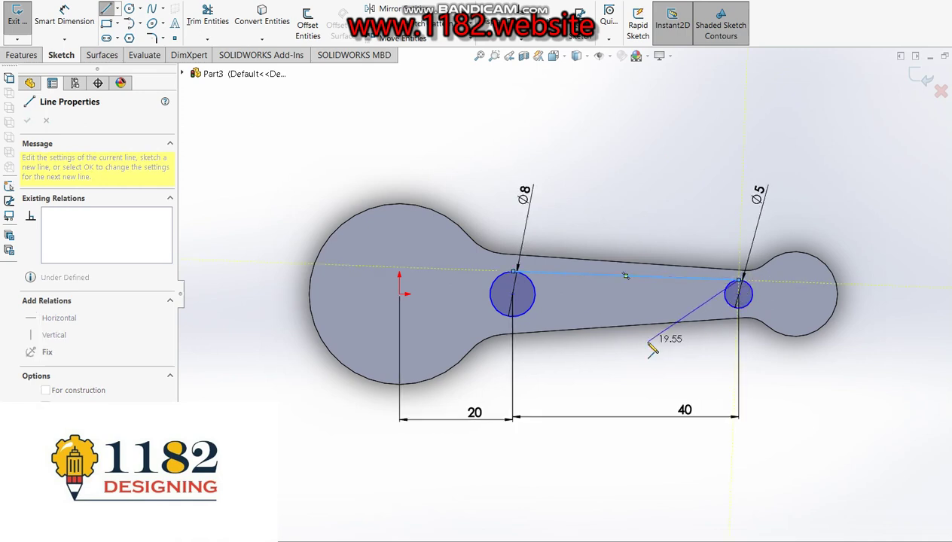
{"action": "key", "text": "Escape"}
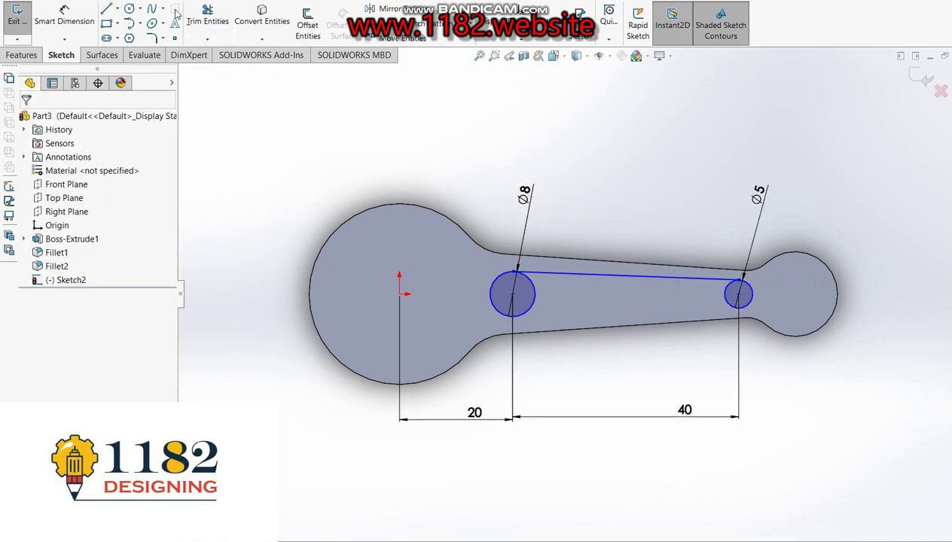
{"action": "left_click", "coordinate": [106, 9]}
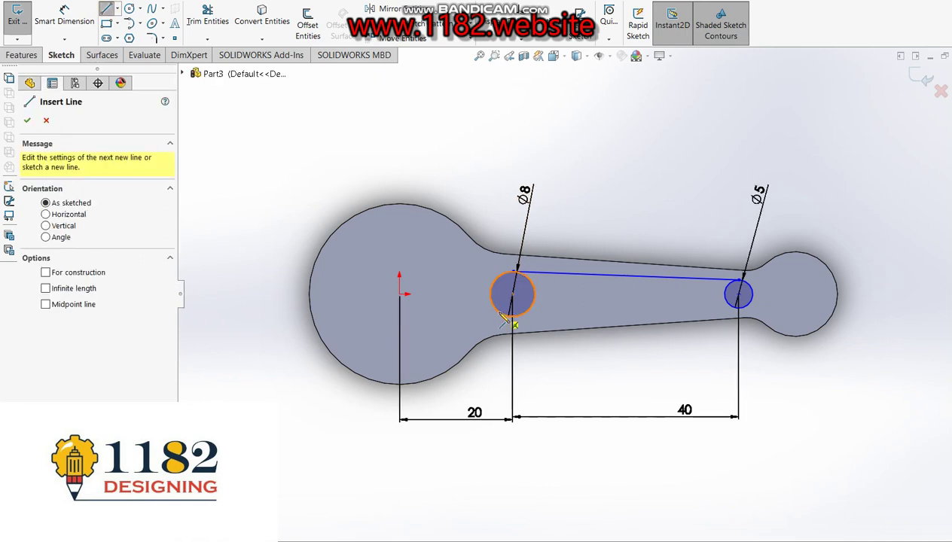
{"action": "left_click", "coordinate": [513, 317]}
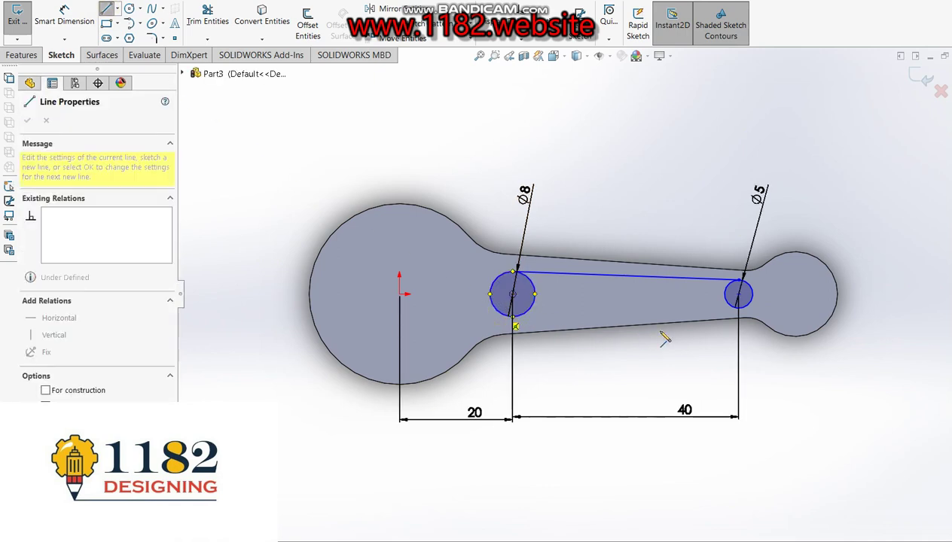
{"action": "left_click", "coordinate": [740, 307]}
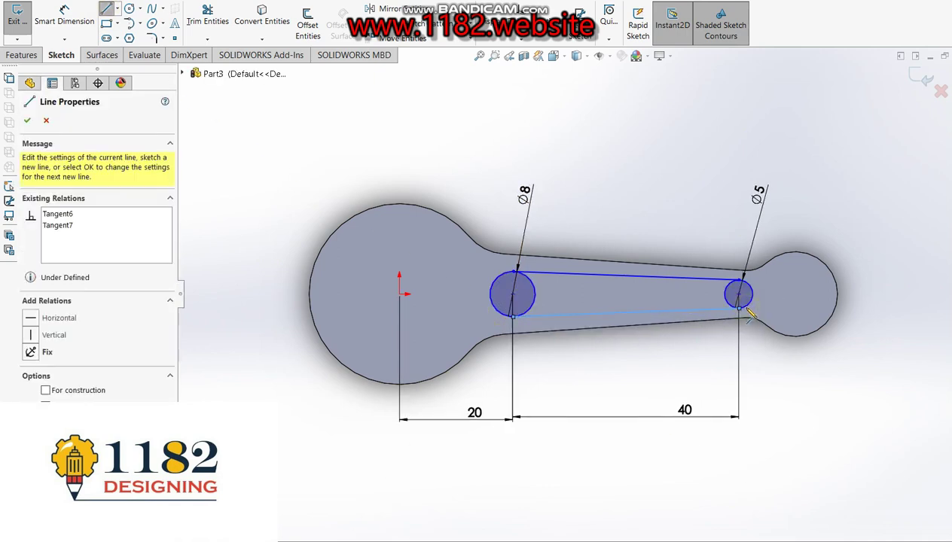
{"action": "key", "text": "Escape"}
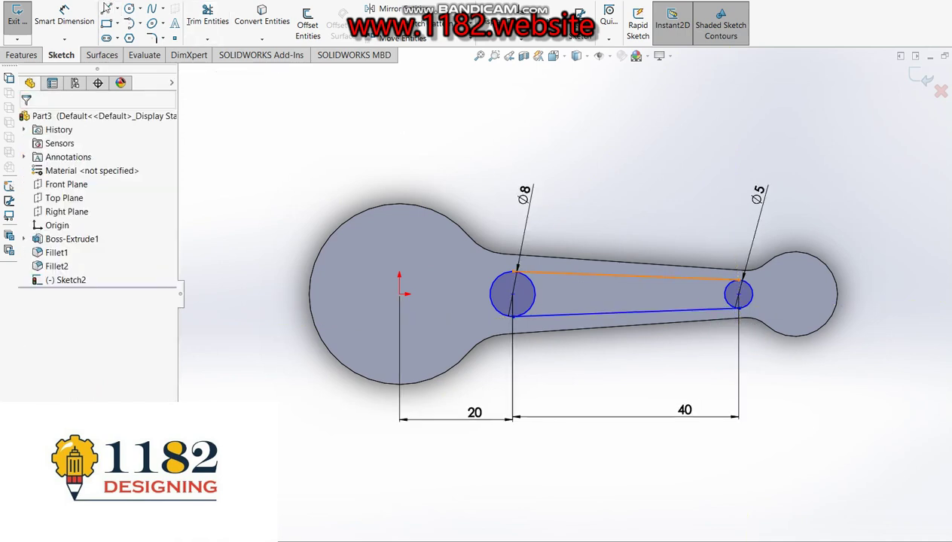
Power-trim the inner arcs of both circles to leave a closed tapered slot
{"action": "left_click", "coordinate": [207, 17]}
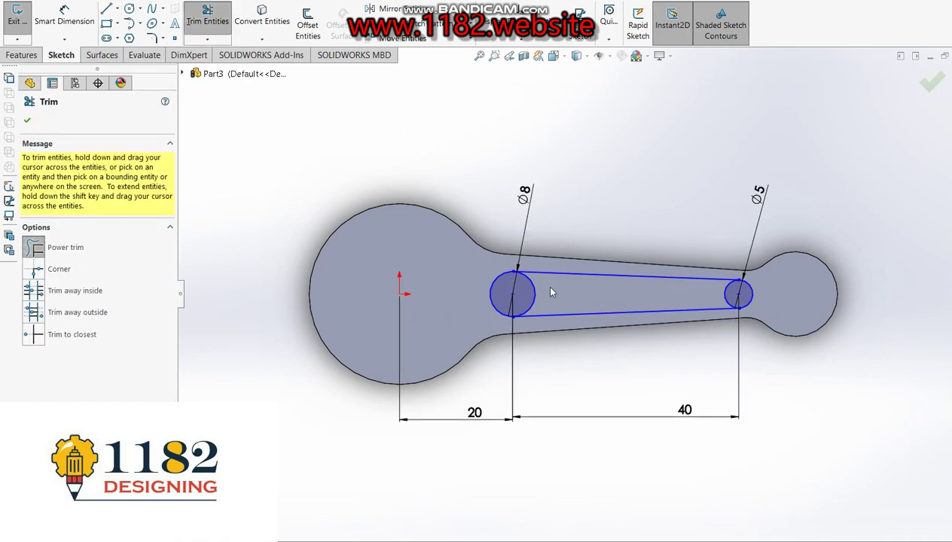
{"action": "left_click_drag", "start_coordinate": [542, 295], "coordinate": [725, 298]}
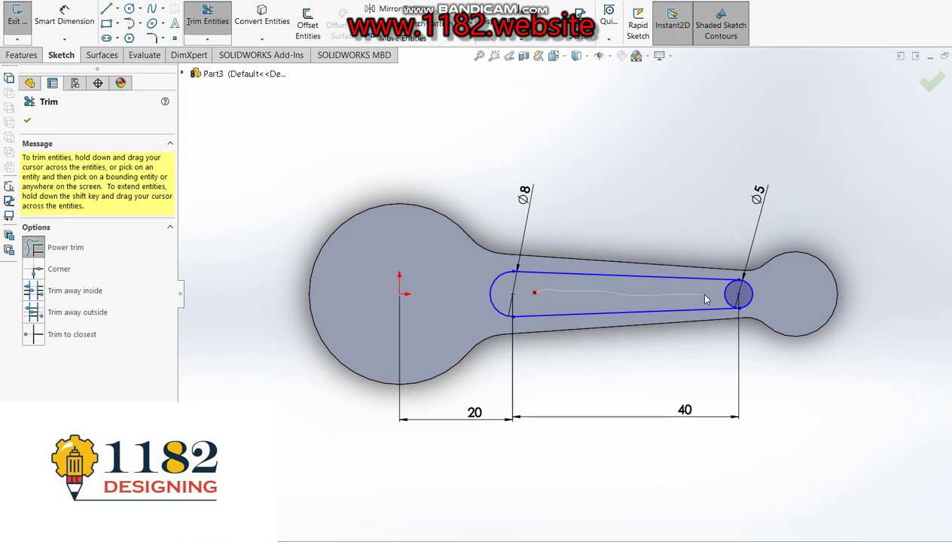
{"action": "left_click", "coordinate": [932, 80]}
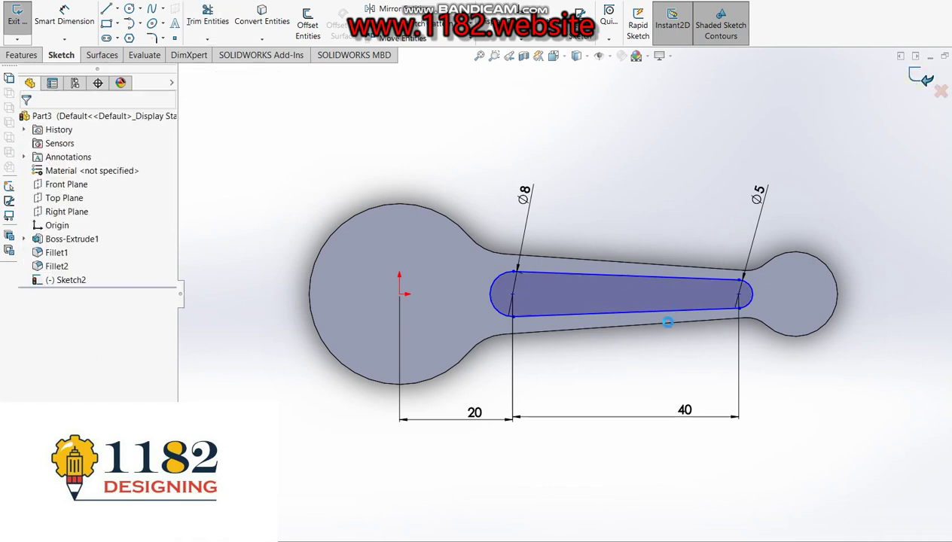
Extrude-cut the slot sketch Blind 5 mm deep into the arm
{"action": "key", "text": "ctrl+e"}
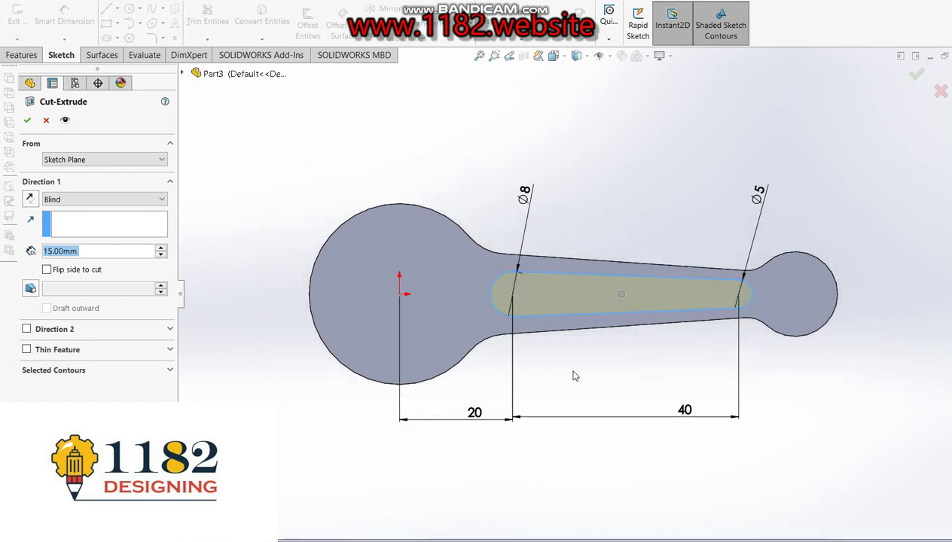
{"action": "scroll", "coordinate": [575, 357], "scroll_direction": "down", "scroll_amount": 2}
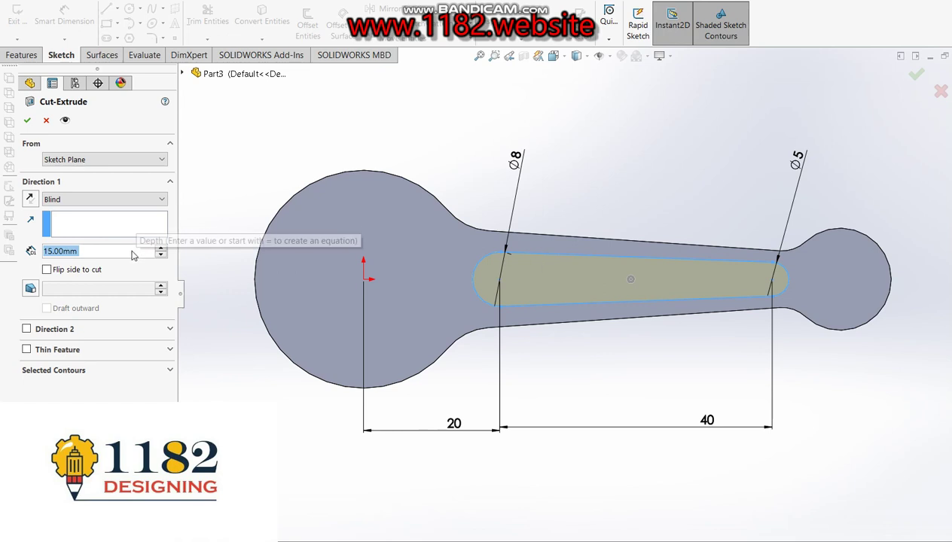
{"action": "type", "text": "5."}
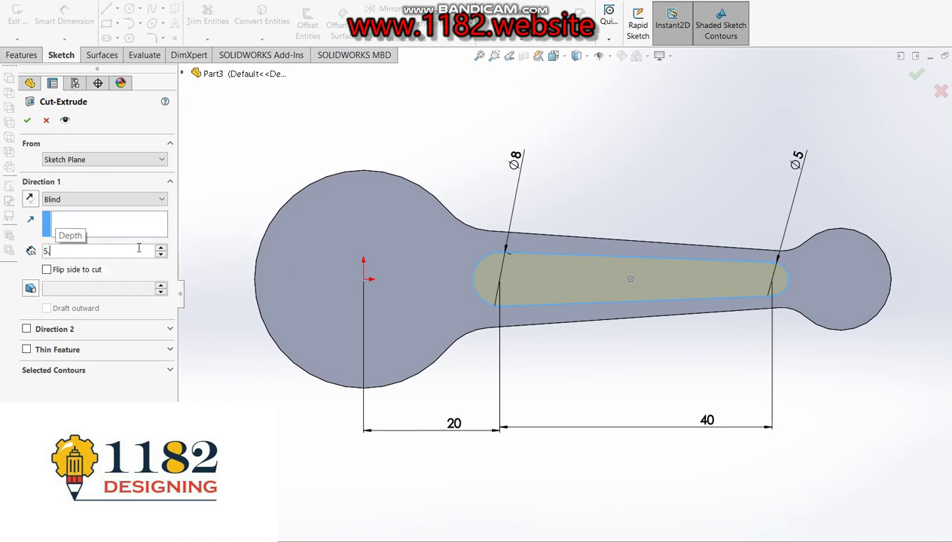
{"action": "key", "text": "Return"}
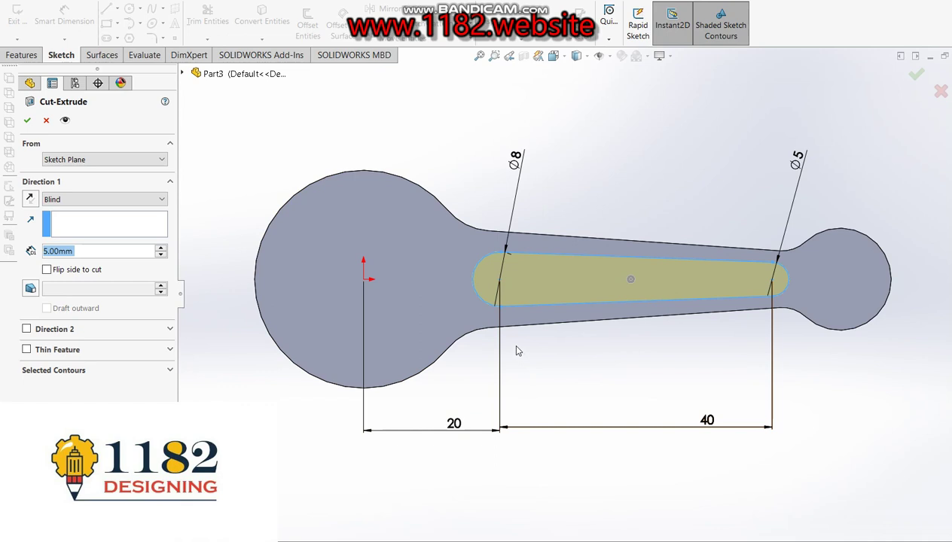
{"action": "left_click", "coordinate": [27, 119]}
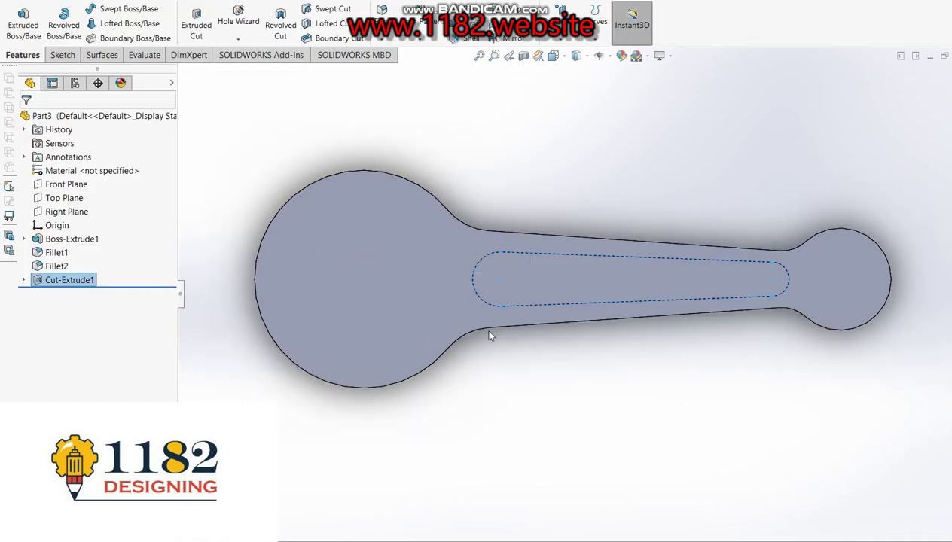
Mirror Cut-Extrude1 about the Top Plane to pocket the opposite face
{"action": "key", "text": "z"}
{"action": "key", "text": "z"}
{"action": "key", "text": "z"}
{"action": "mouse_move", "coordinate": [597, 315]}
{"action": "middle_mouse_down"}
{"action": "mouse_move", "coordinate": [471, 298]}
{"action": "mouse_move", "coordinate": [425, 366]}
{"action": "mouse_move", "coordinate": [461, 408]}
{"action": "middle_mouse_up"}
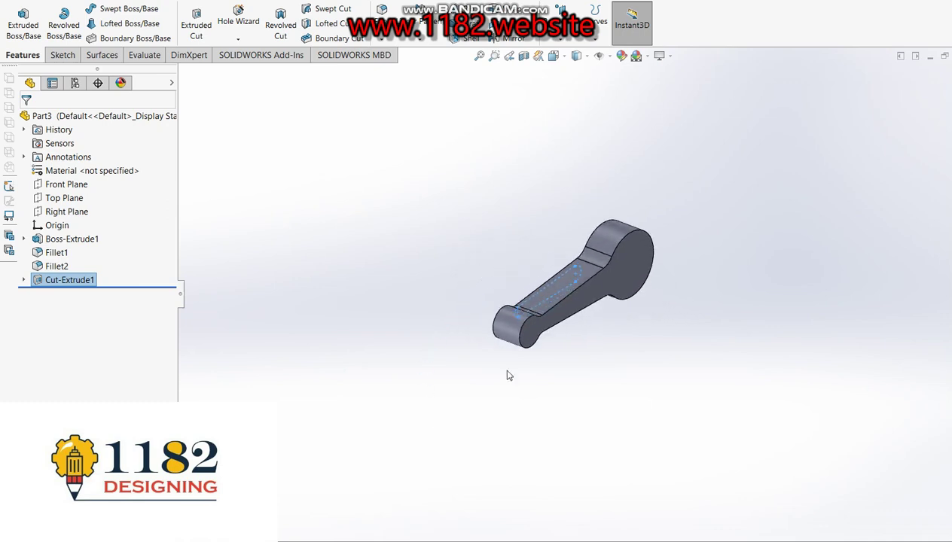
{"action": "scroll", "coordinate": [742, 259], "scroll_direction": "down", "scroll_amount": 2}
{"action": "left_click", "coordinate": [723, 351]}
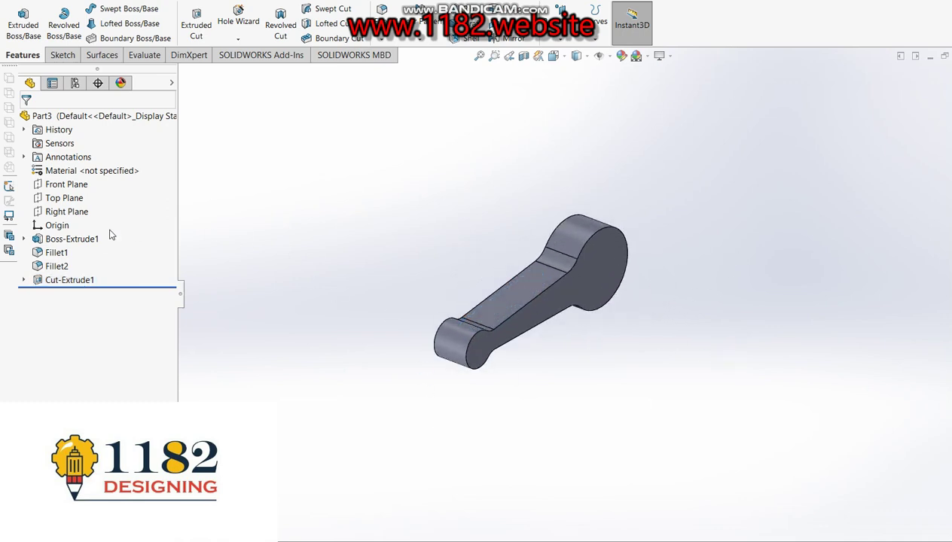
{"action": "left_click", "coordinate": [67, 279]}
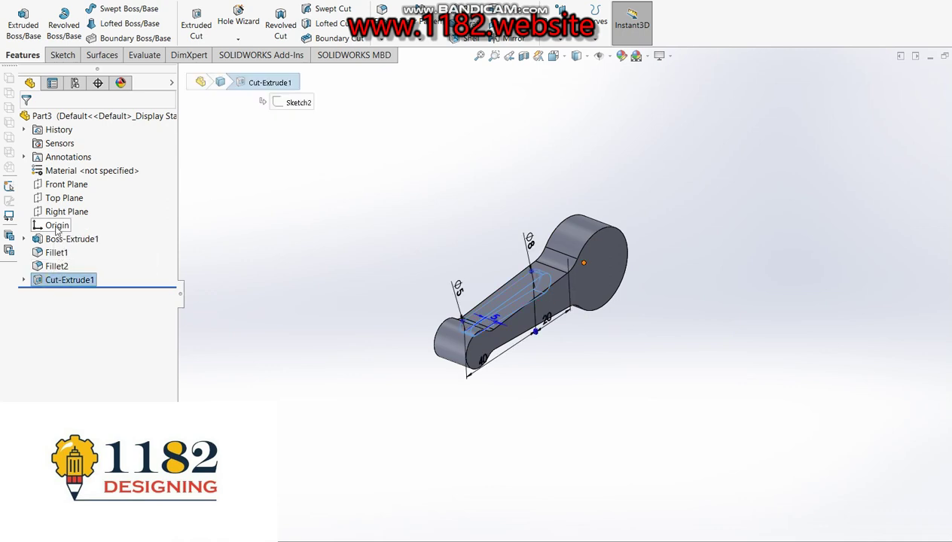
{"action": "left_click", "coordinate": [65, 199]}
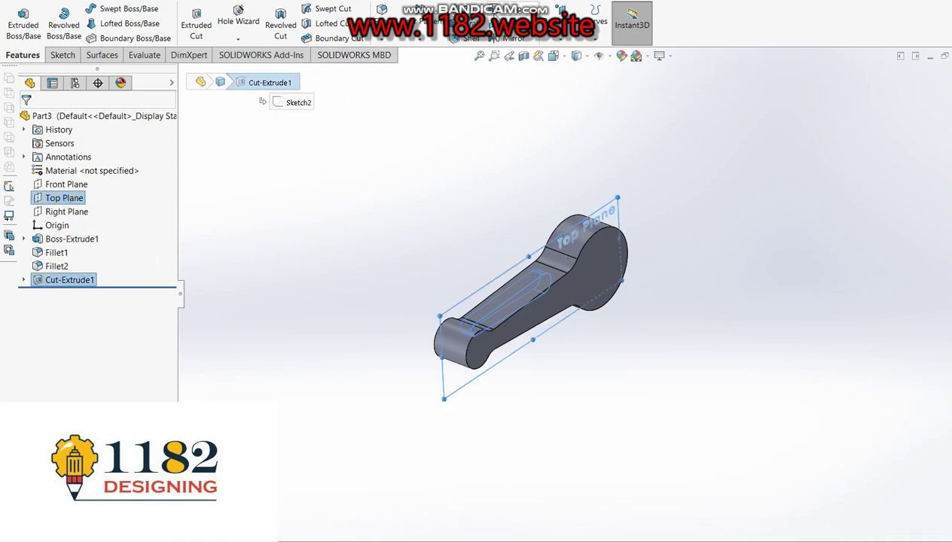
{"action": "left_click", "coordinate": [526, 42]}
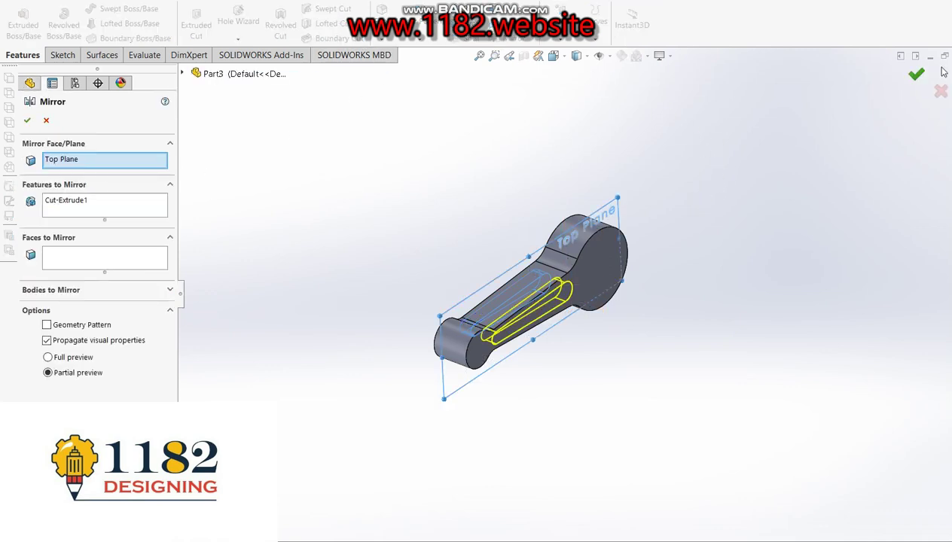
{"action": "left_click", "coordinate": [917, 73]}
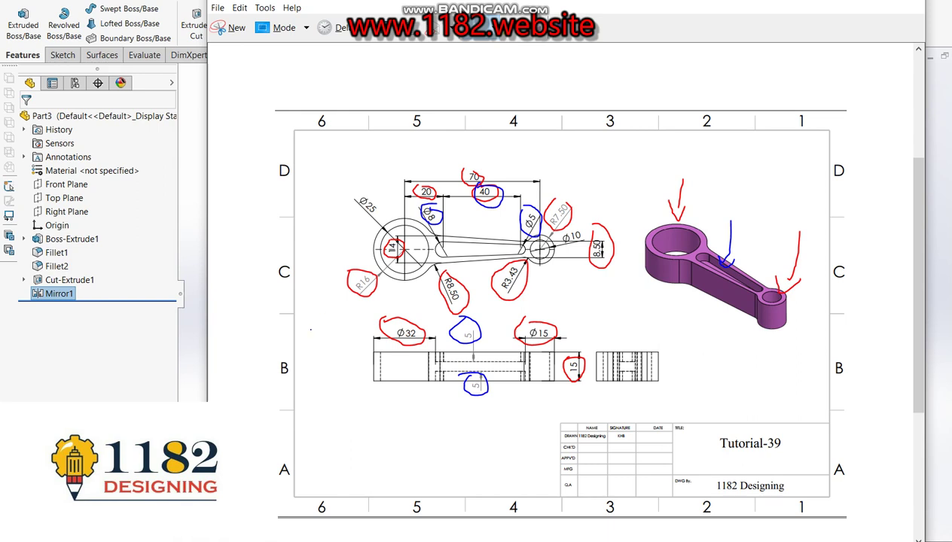
Return from the reference drawing and start a new extruded cut, turning toward the large boss
{"action": "left_click", "coordinate": [138, 379]}
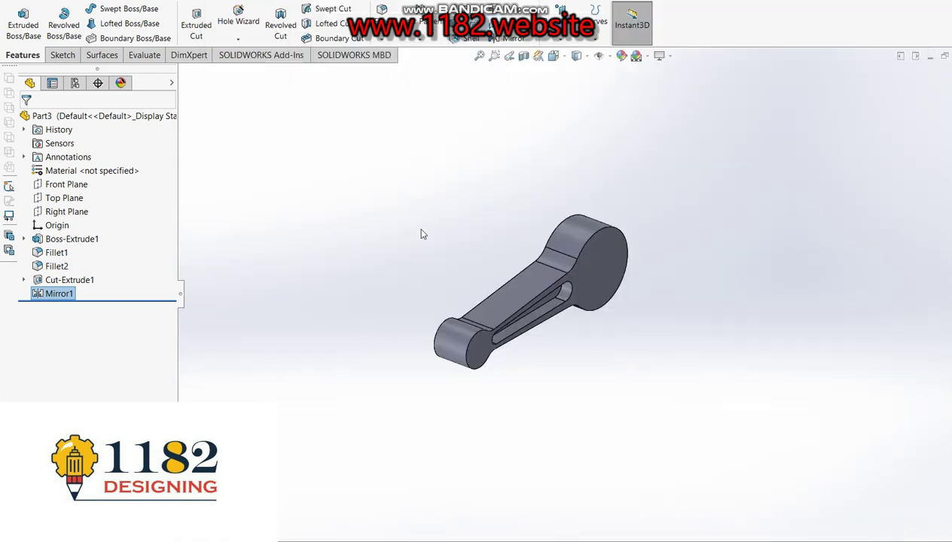
{"action": "left_click", "coordinate": [196, 24]}
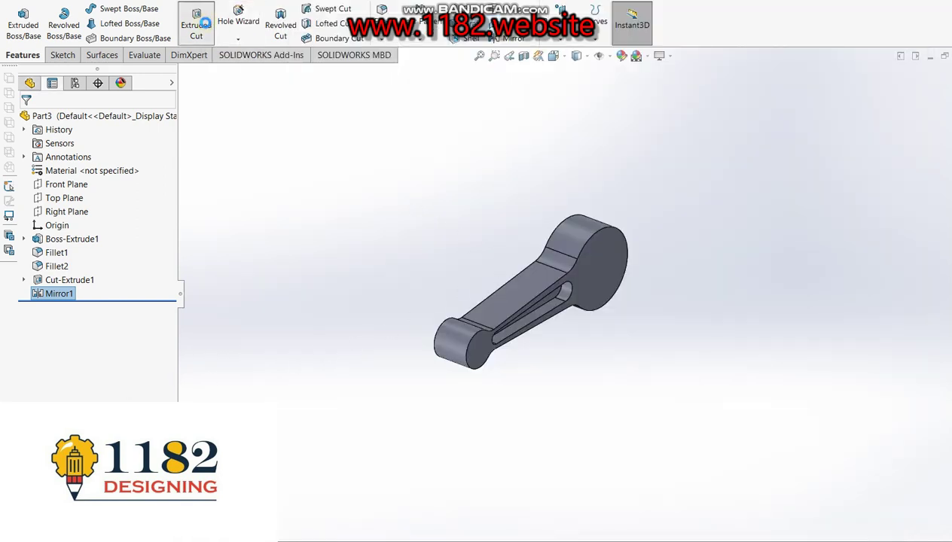
{"action": "middle_click_drag", "start_coordinate": [489, 224], "coordinate": [604, 251]}
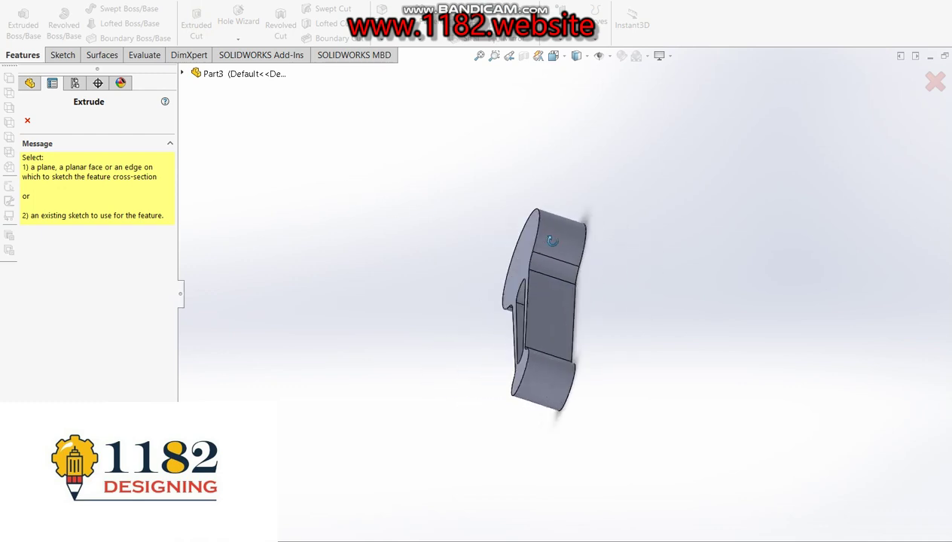
On the boss face viewed Normal To, sketch circles at the origin and the small end's centre
{"action": "left_click", "coordinate": [464, 241]}
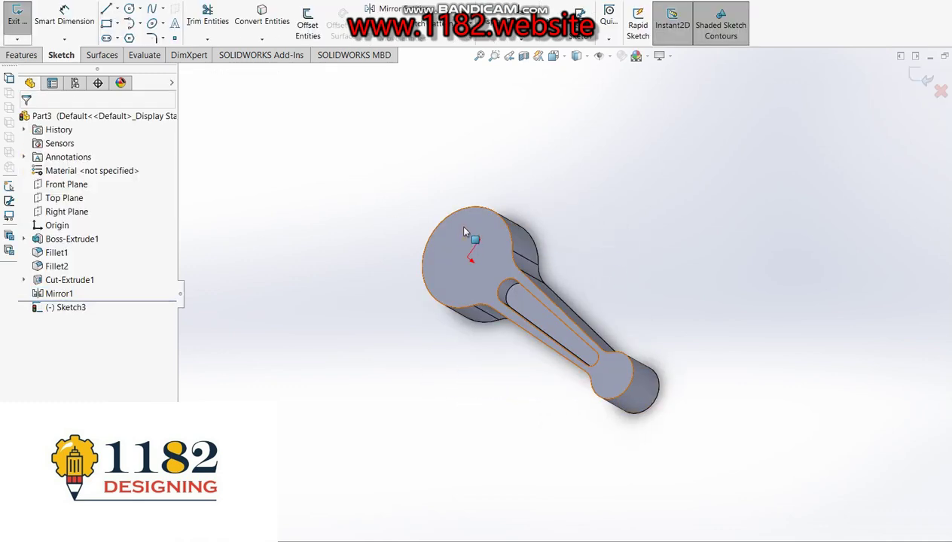
{"action": "key", "text": "ctrl+8"}
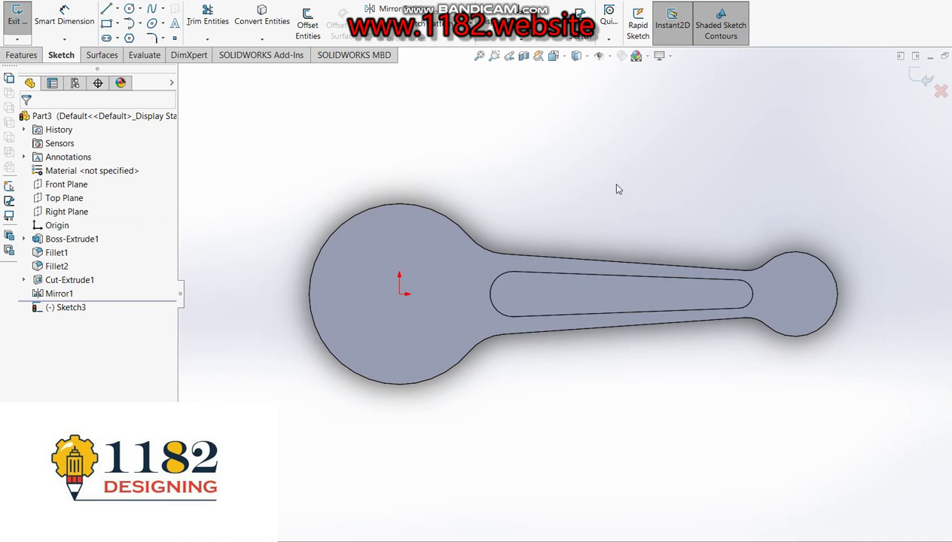
{"action": "left_click", "coordinate": [129, 9]}
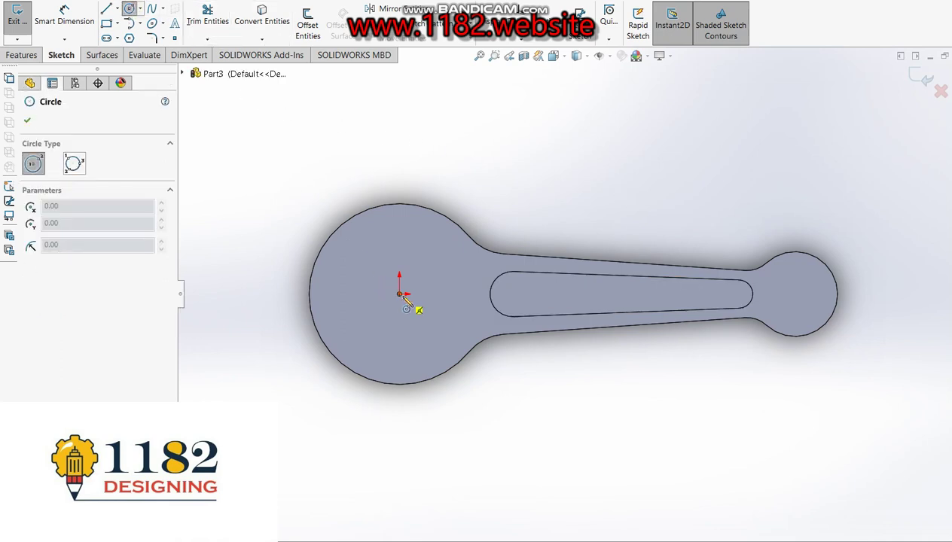
{"action": "left_click", "coordinate": [399, 294]}
{"action": "left_click", "coordinate": [426, 321]}
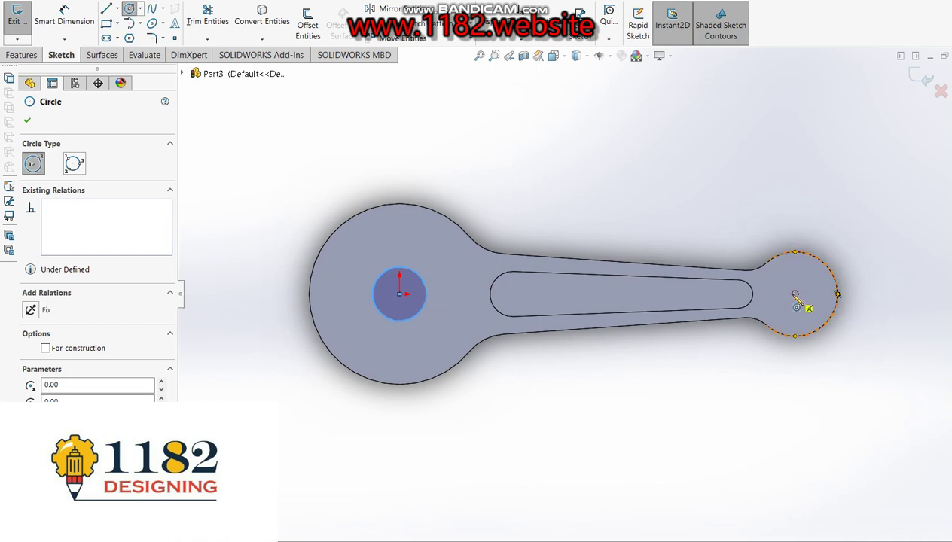
{"action": "left_click", "coordinate": [794, 294]}
{"action": "left_click", "coordinate": [783, 304]}
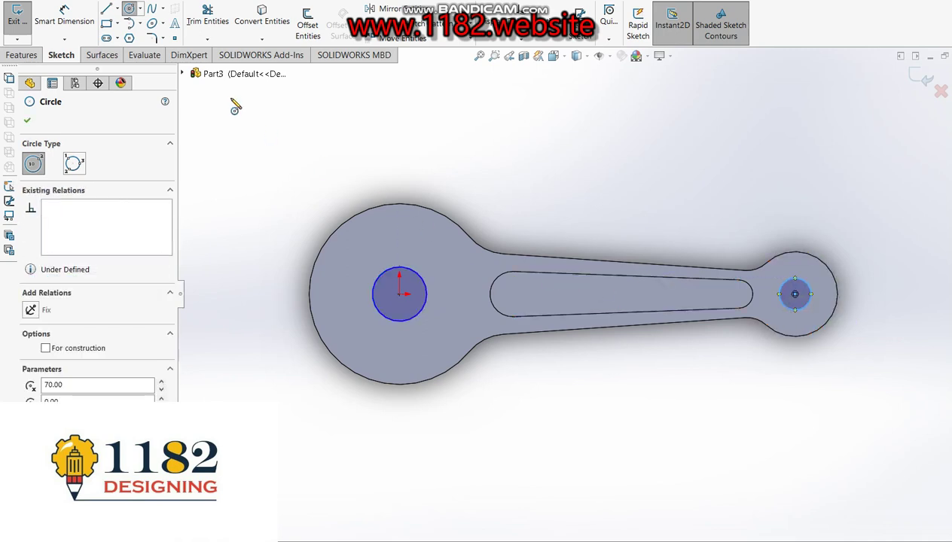
{"action": "left_click", "coordinate": [64, 16]}
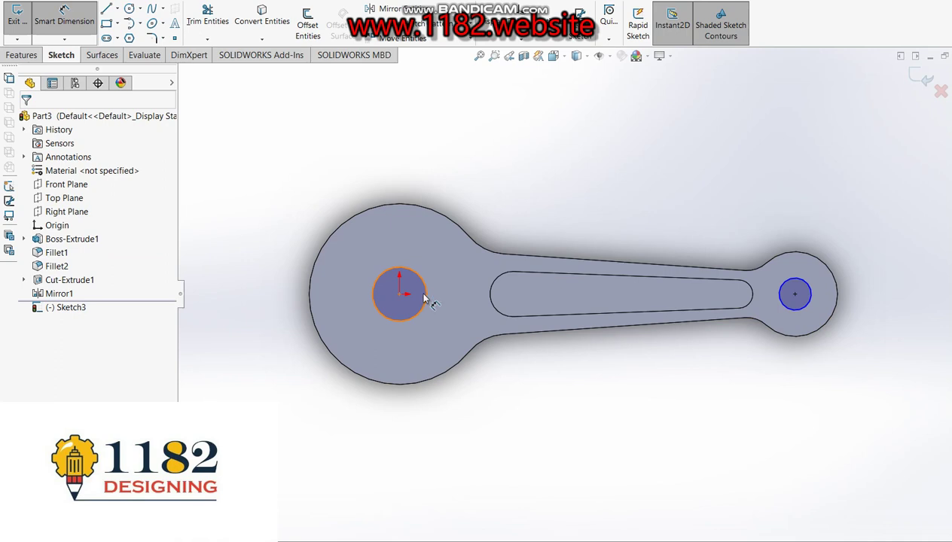
{"action": "key", "text": "alt+Tab"}
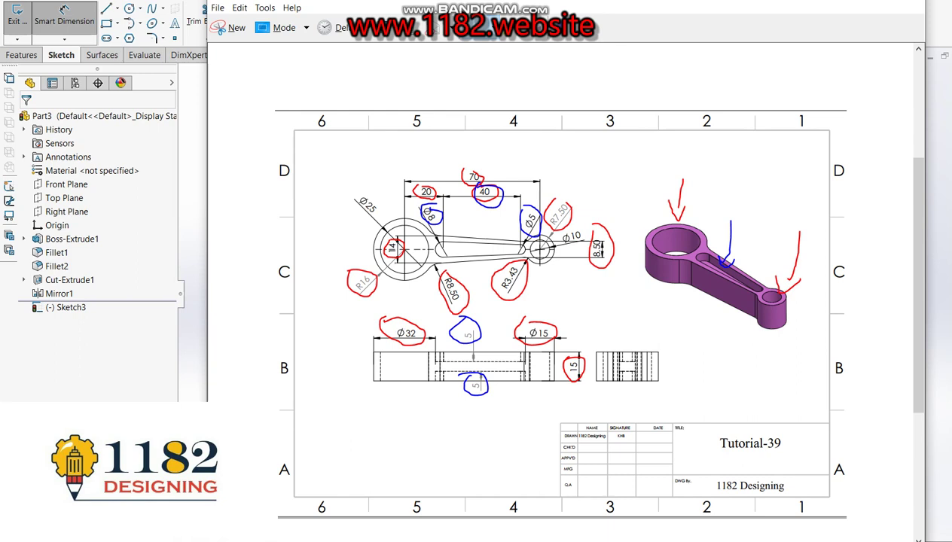
Highlight both boss ends and the Ø25 and Ø10 callouts in yellow, then return to SOLIDWORKS
{"action": "left_click", "coordinate": [471, 27]}
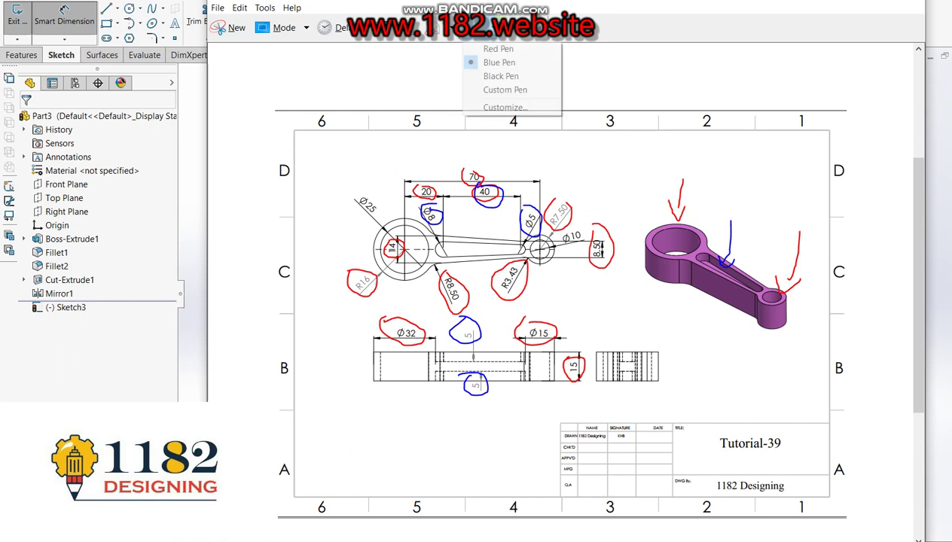
{"action": "left_click", "coordinate": [489, 76]}
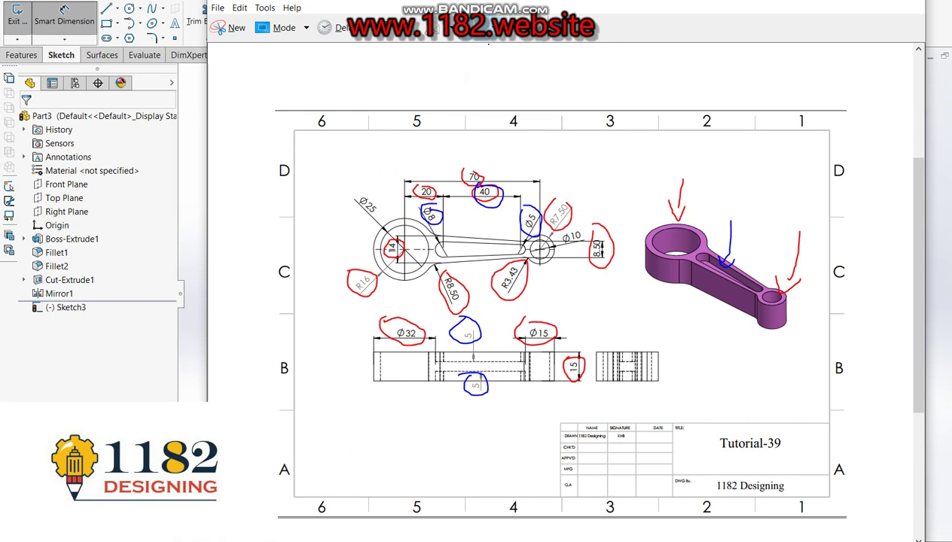
{"action": "left_click", "coordinate": [496, 30]}
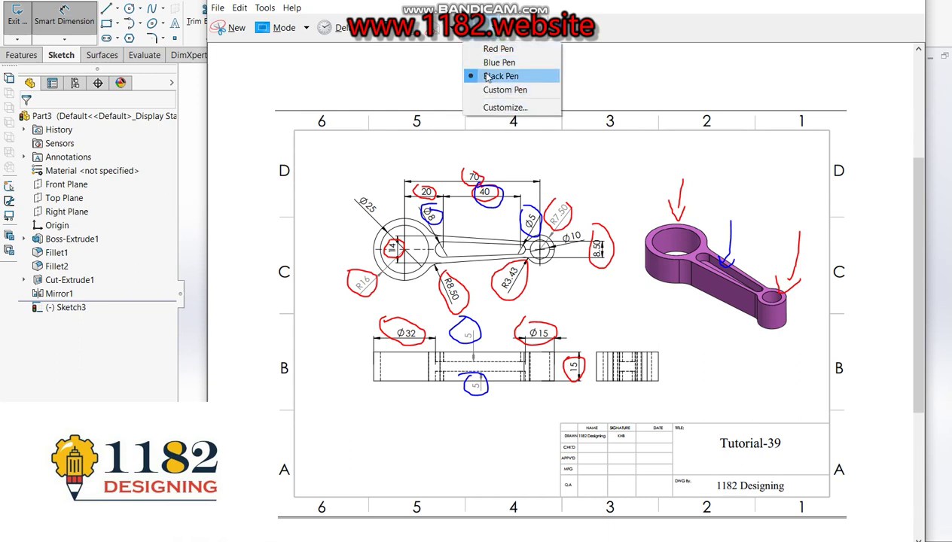
{"action": "left_click", "coordinate": [512, 36]}
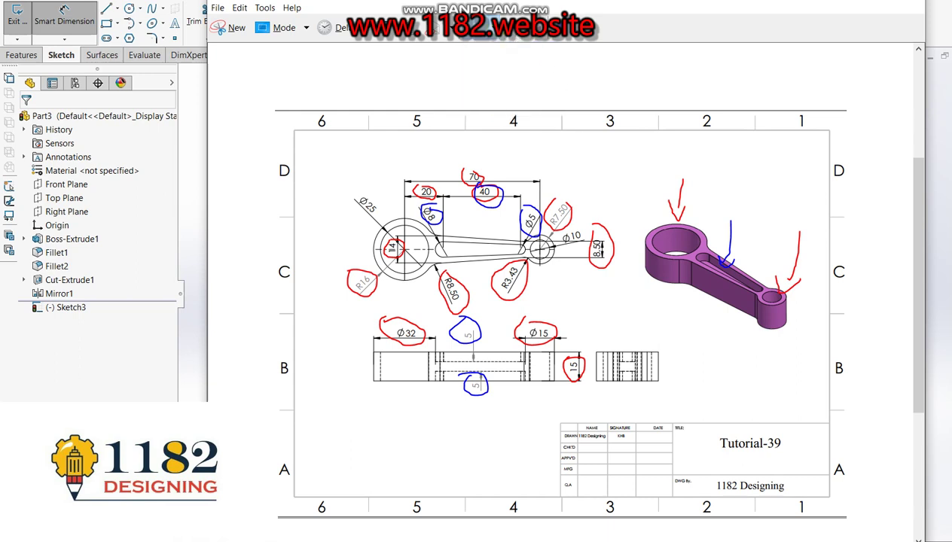
{"action": "left_click_drag", "start_coordinate": [677, 197], "coordinate": [646, 214]}
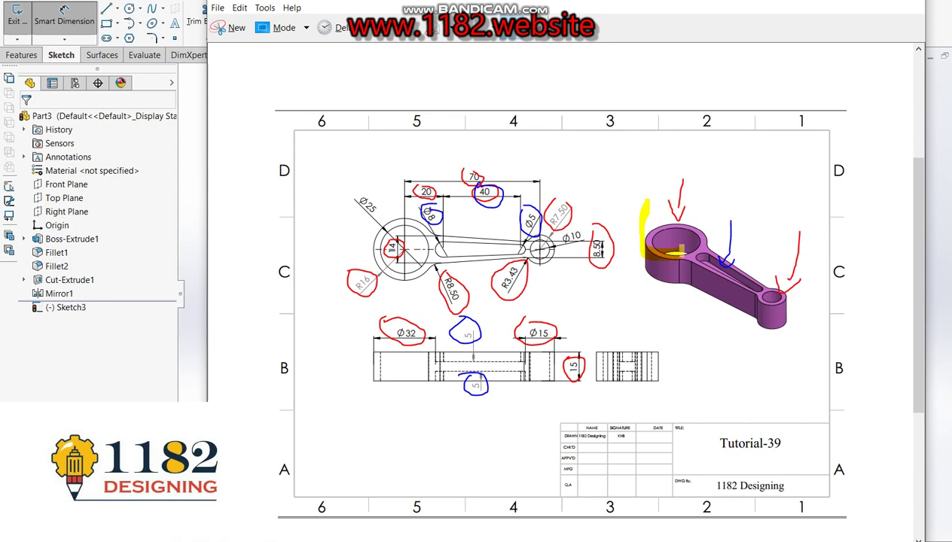
{"action": "left_click_drag", "start_coordinate": [749, 269], "coordinate": [779, 271]}
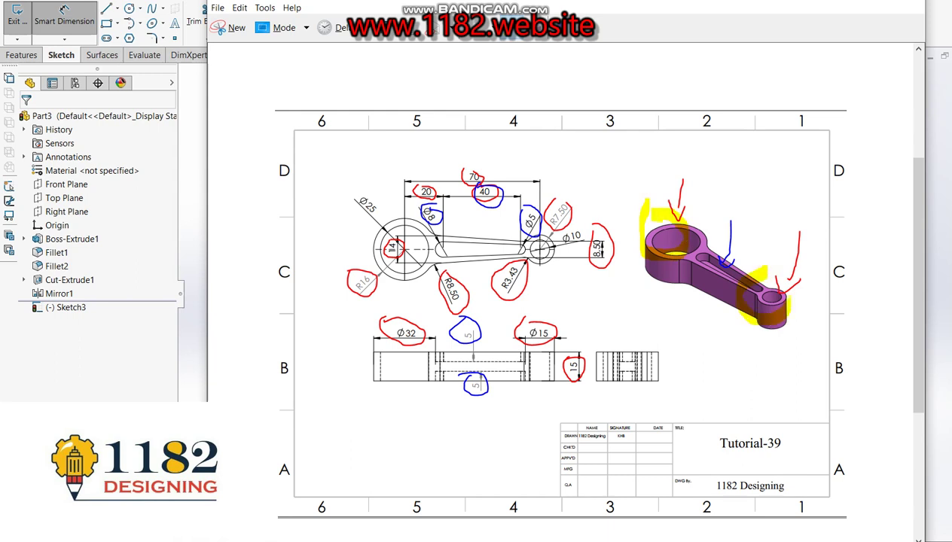
{"action": "left_click_drag", "start_coordinate": [382, 195], "coordinate": [342, 182]}
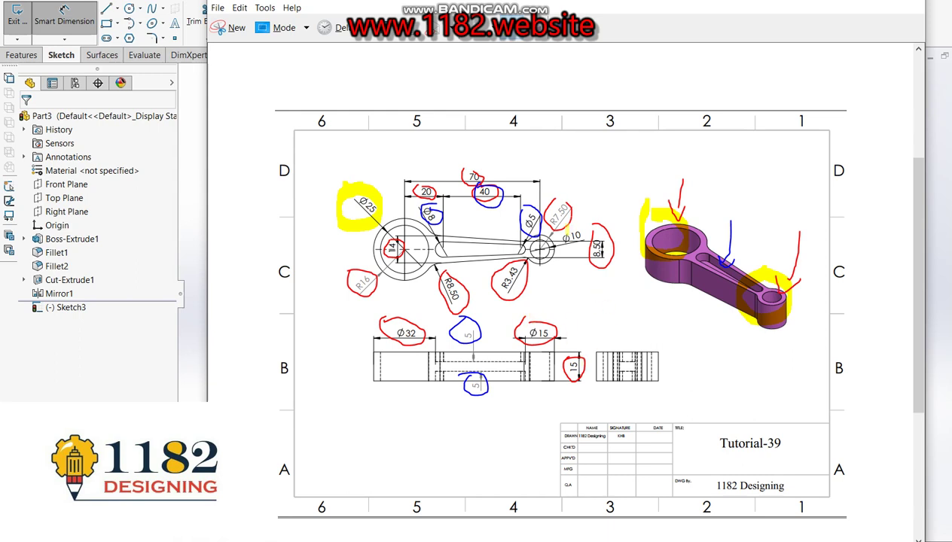
{"action": "mouse_move", "coordinate": [555, 223]}
{"action": "left_mouse_down"}
{"action": "mouse_move", "coordinate": [551, 253]}
{"action": "mouse_move", "coordinate": [582, 255]}
{"action": "mouse_move", "coordinate": [557, 219]}
{"action": "left_mouse_up"}
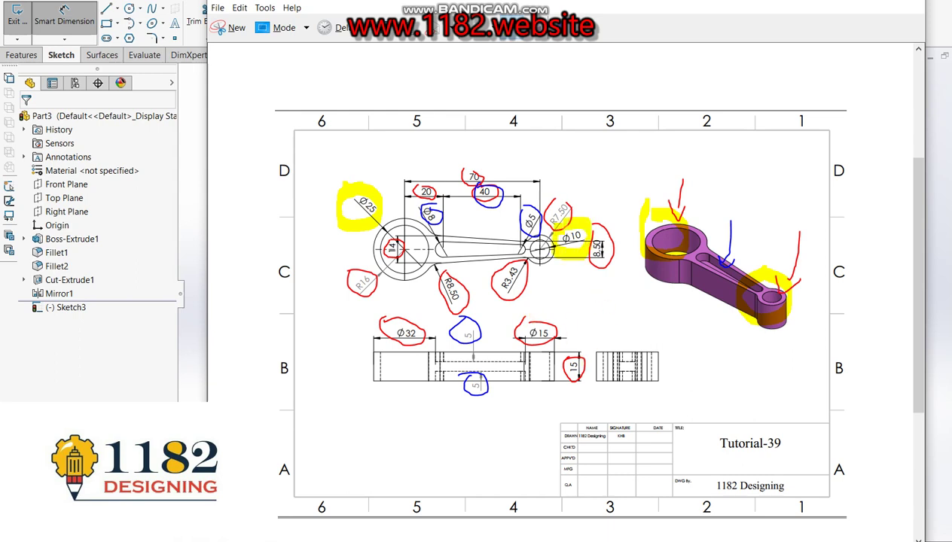
{"action": "left_click", "coordinate": [102, 379]}
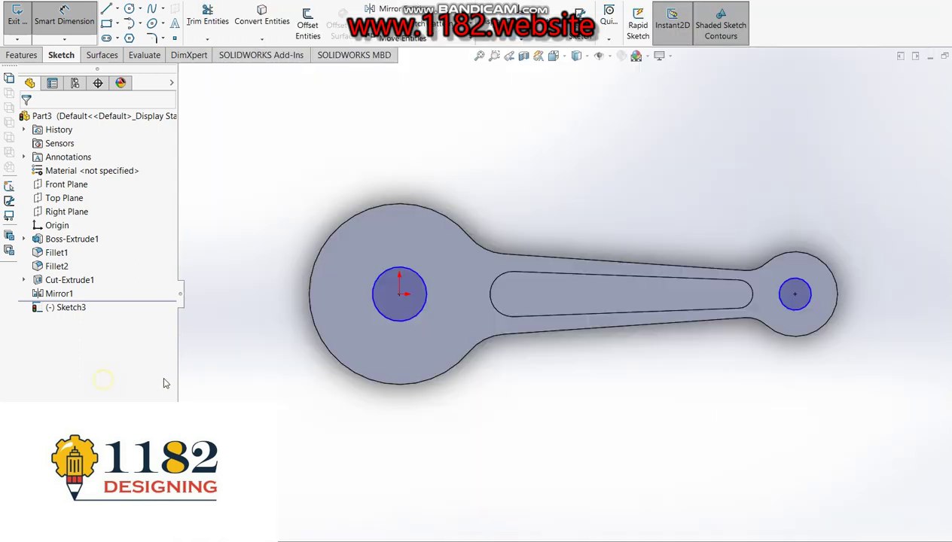
Dimension the big-end circle to Ø25 and the small-end circle to Ø10
{"action": "left_click", "coordinate": [383, 320]}
{"action": "left_click", "coordinate": [234, 330]}
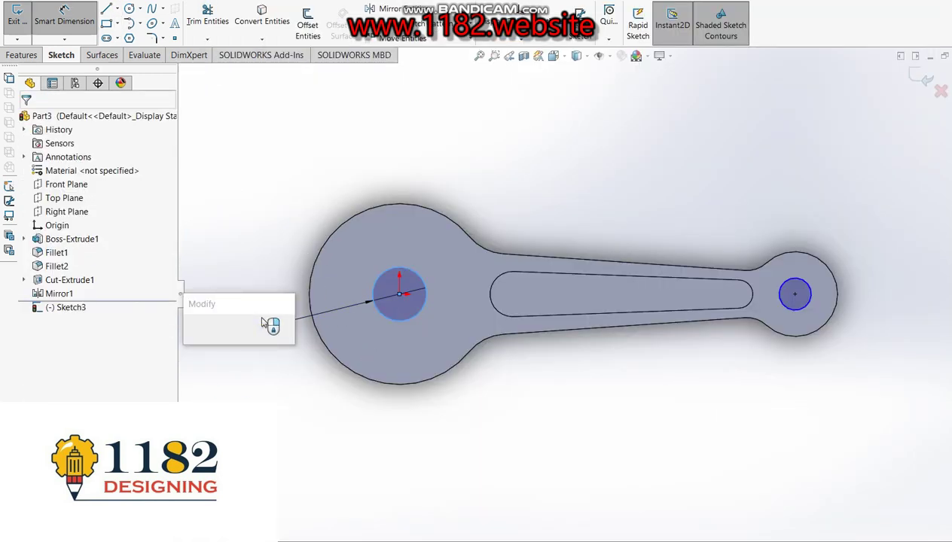
{"action": "type", "text": "25"}
{"action": "key", "text": "Return"}
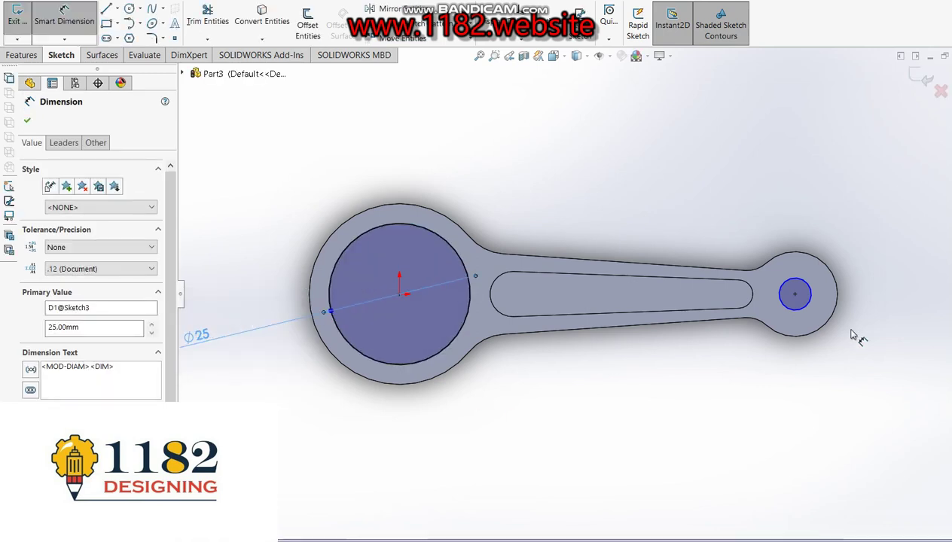
{"action": "left_click", "coordinate": [813, 299]}
{"action": "left_click", "coordinate": [860, 351]}
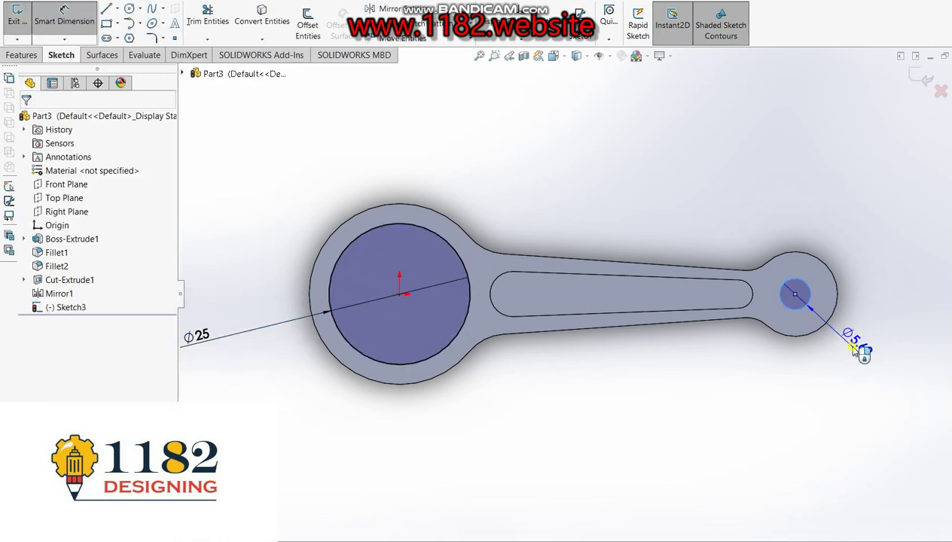
{"action": "type", "text": "10"}
{"action": "key", "text": "Return"}
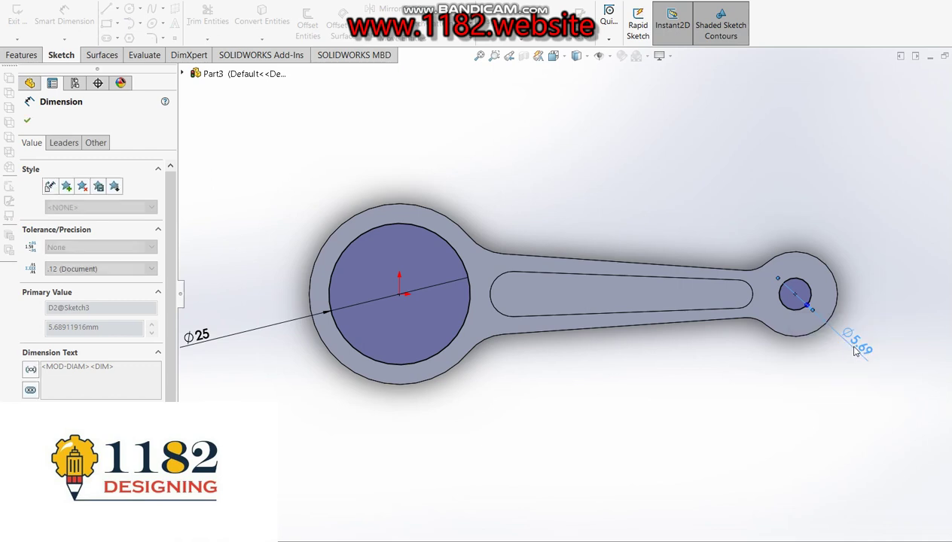
{"action": "left_click", "coordinate": [924, 83]}
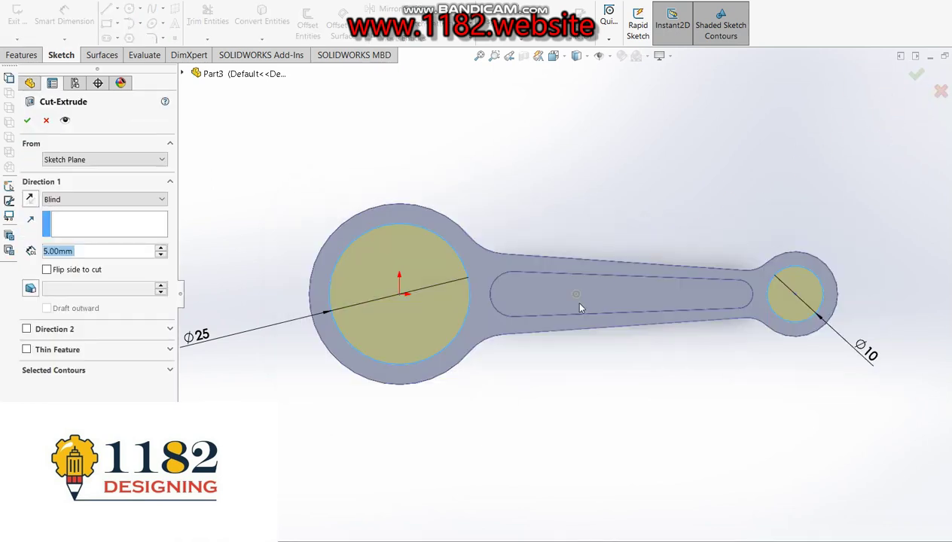
Extrude-cut both circles Blind 20 mm deep through the bosses
{"action": "middle_click_drag", "start_coordinate": [737, 275], "coordinate": [241, 156]}
{"action": "left_click", "coordinate": [122, 197]}
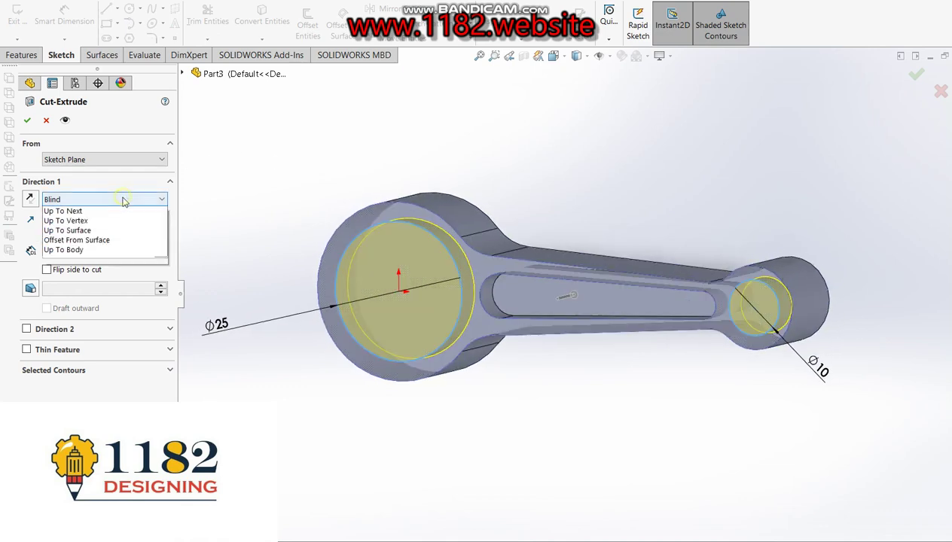
{"action": "left_click", "coordinate": [111, 260]}
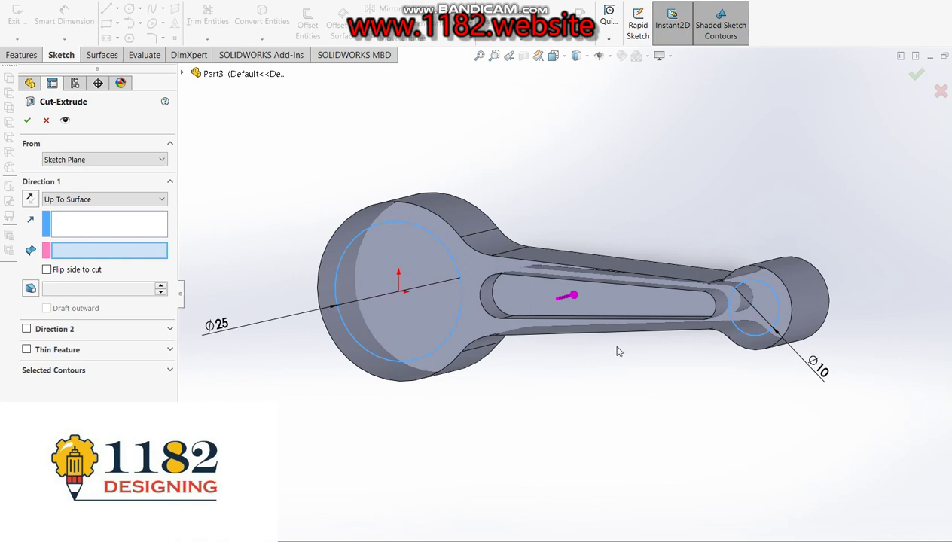
{"action": "middle_click_drag", "start_coordinate": [684, 240], "coordinate": [629, 235]}
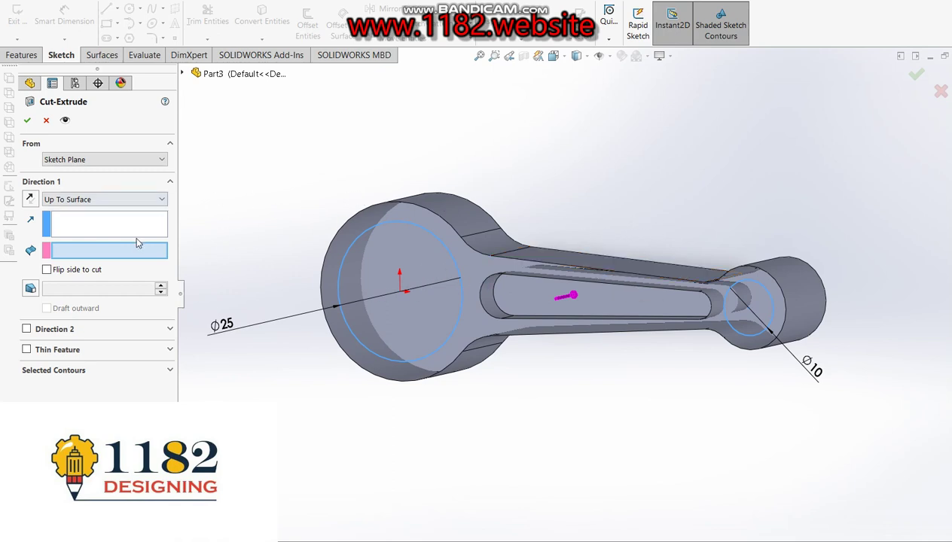
{"action": "left_click", "coordinate": [123, 199]}
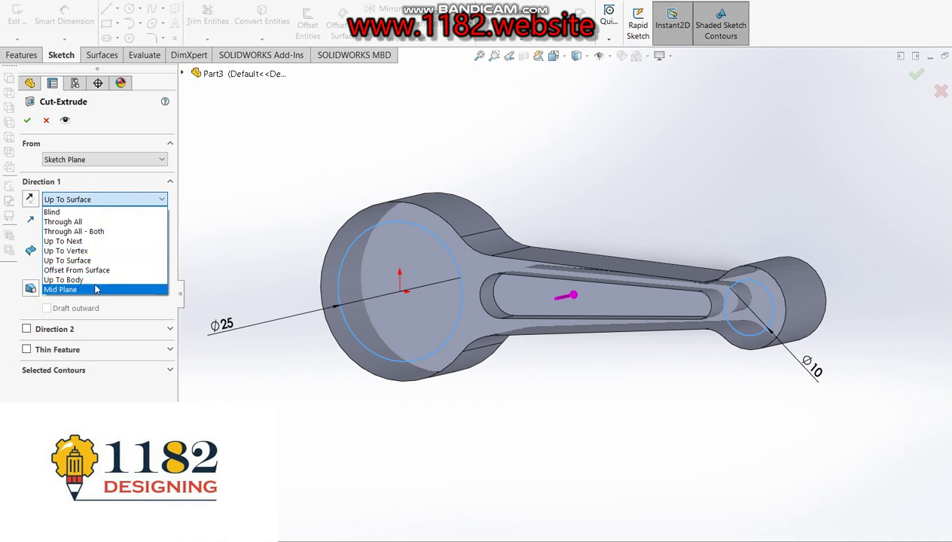
{"action": "left_click", "coordinate": [102, 212]}
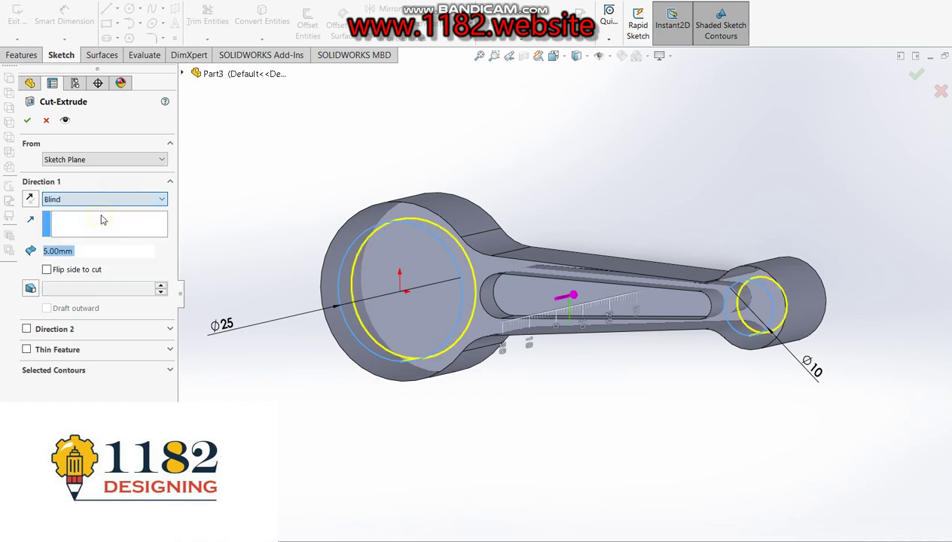
{"action": "type", "text": "20"}
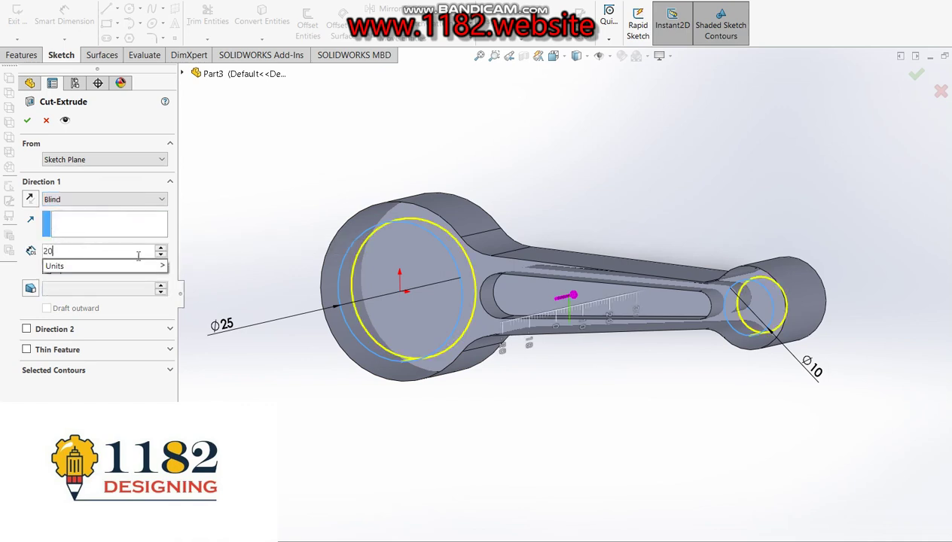
{"action": "key", "text": "Return"}
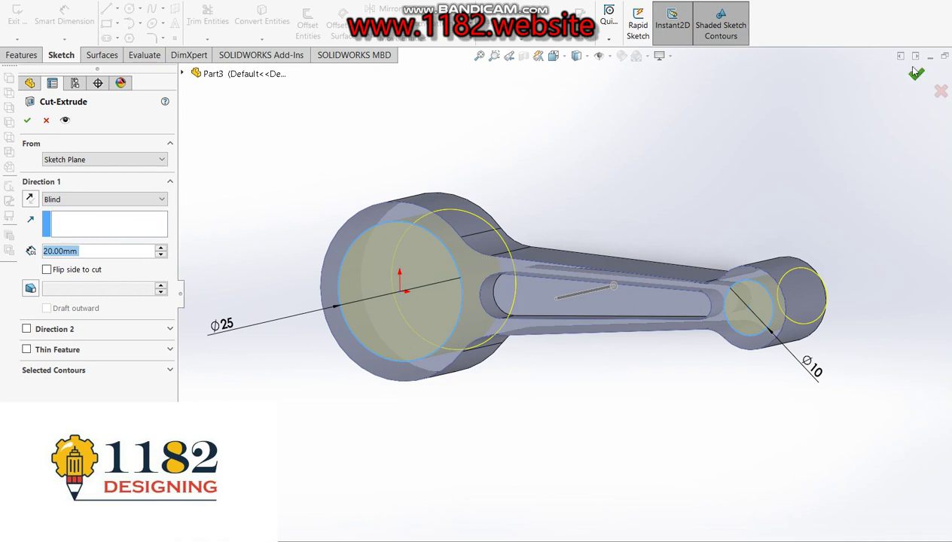
{"action": "left_click", "coordinate": [913, 73]}
{"action": "scroll", "coordinate": [678, 241], "scroll_direction": "up", "scroll_amount": 3}
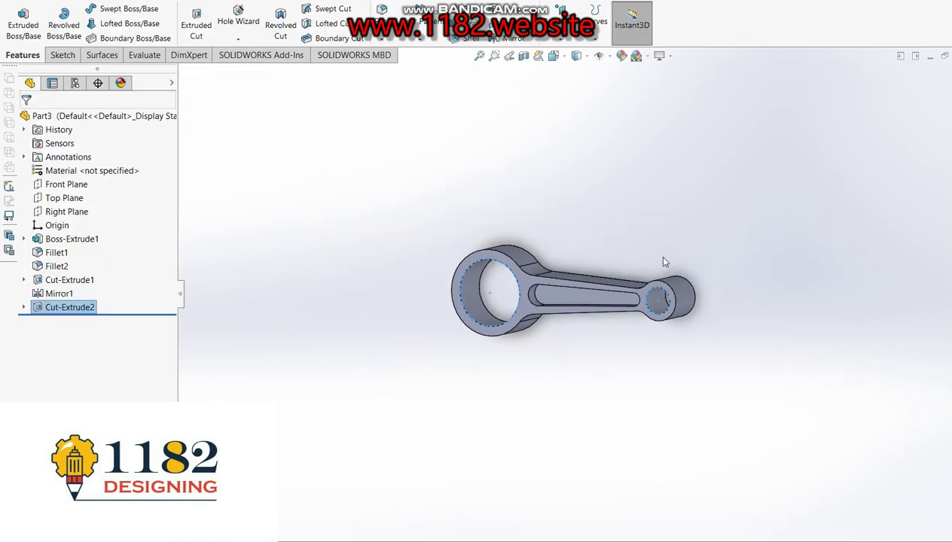
Apply a purple appearance to the Part3 connecting rod and orbit to view it
{"action": "scroll", "coordinate": [625, 263], "scroll_direction": "down", "scroll_amount": 4}
{"action": "left_click", "coordinate": [570, 213]}
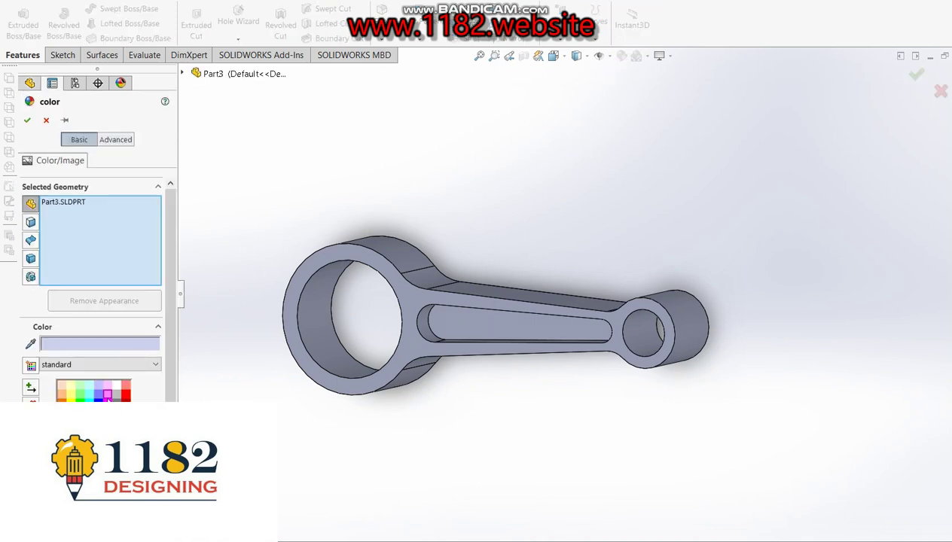
{"action": "left_click", "coordinate": [108, 393]}
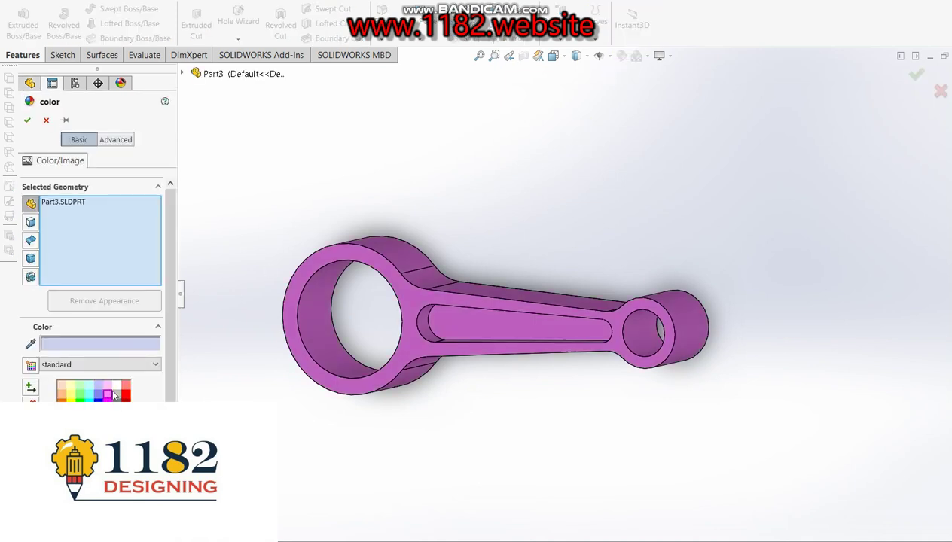
{"action": "left_click", "coordinate": [27, 120]}
{"action": "scroll", "coordinate": [544, 339], "scroll_direction": "up", "scroll_amount": 3}
{"action": "scroll", "coordinate": [551, 338], "scroll_direction": "down", "scroll_amount": 2}
{"action": "mouse_move", "coordinate": [551, 338]}
{"action": "middle_mouse_down"}
{"action": "mouse_move", "coordinate": [548, 304]}
{"action": "mouse_move", "coordinate": [370, 299]}
{"action": "middle_mouse_up"}
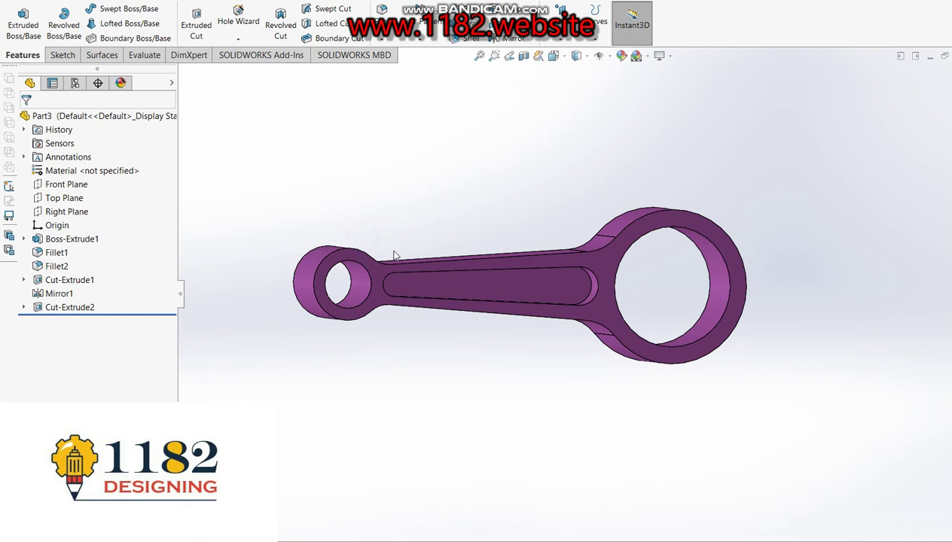
{"action": "right_click", "coordinate": [350, 232]}
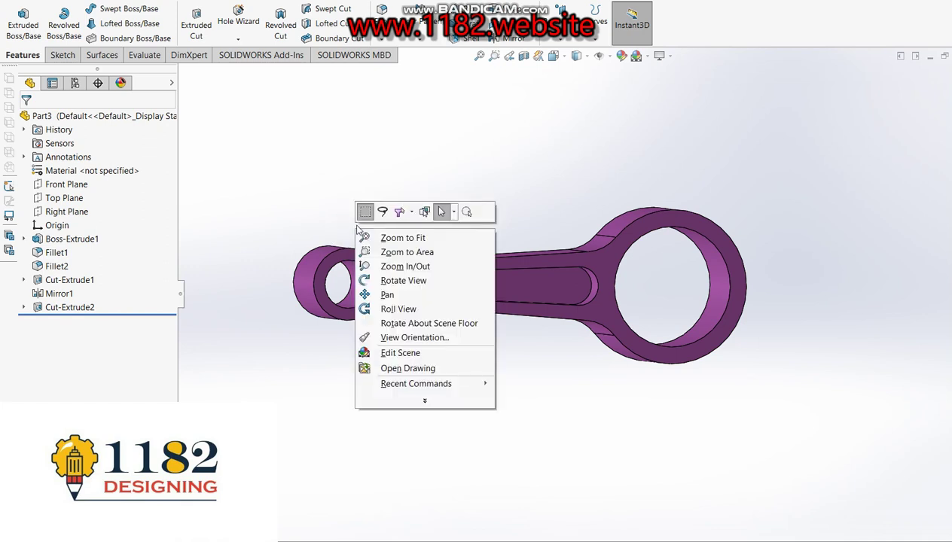
{"action": "left_click", "coordinate": [315, 161]}
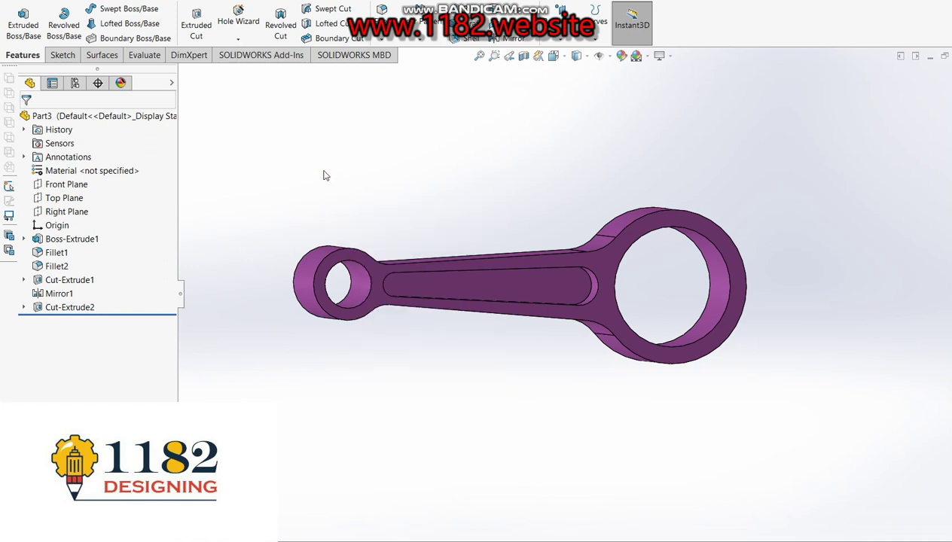
{"action": "right_click_drag", "start_coordinate": [326, 180], "coordinate": [362, 212]}
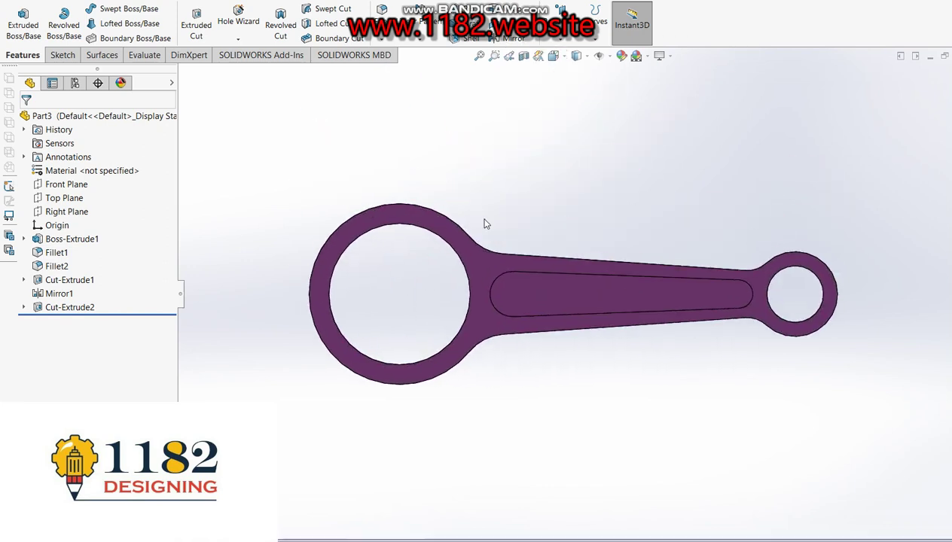
{"action": "right_click_drag", "start_coordinate": [448, 153], "coordinate": [525, 179]}
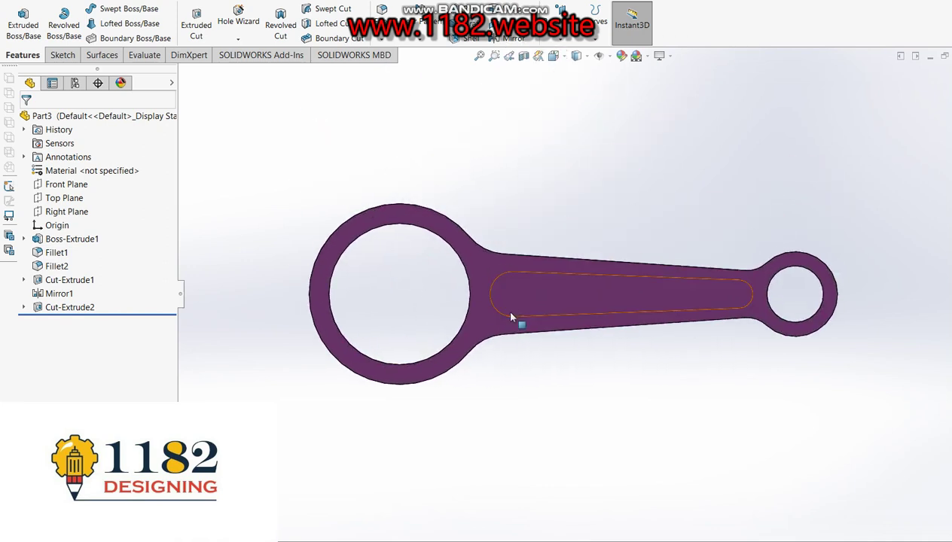
{"action": "mouse_move", "coordinate": [510, 346]}
{"action": "middle_mouse_down"}
{"action": "mouse_move", "coordinate": [455, 315]}
{"action": "mouse_move", "coordinate": [378, 313]}
{"action": "mouse_move", "coordinate": [350, 339]}
{"action": "mouse_move", "coordinate": [378, 386]}
{"action": "mouse_move", "coordinate": [449, 389]}
{"action": "mouse_move", "coordinate": [464, 432]}
{"action": "middle_mouse_up"}
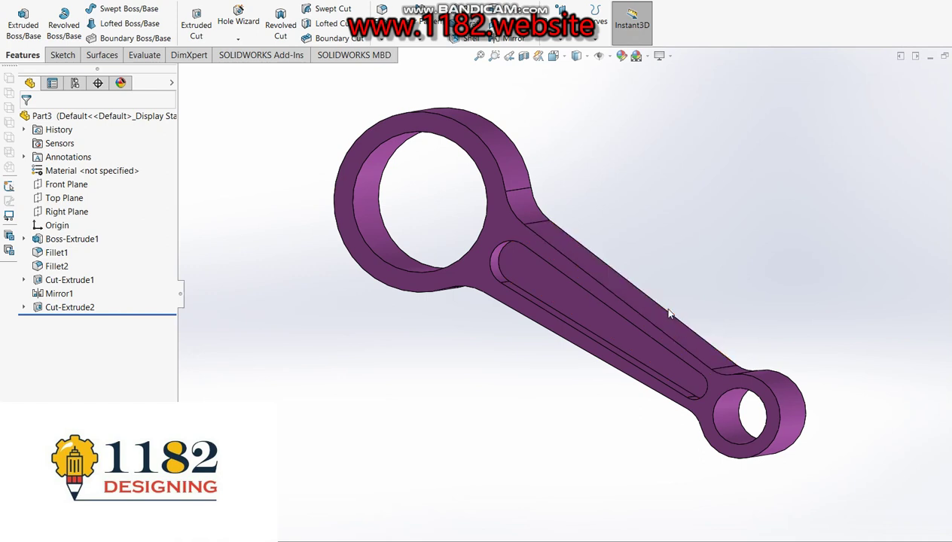
{"action": "middle_click_drag", "start_coordinate": [632, 315], "coordinate": [573, 256]}
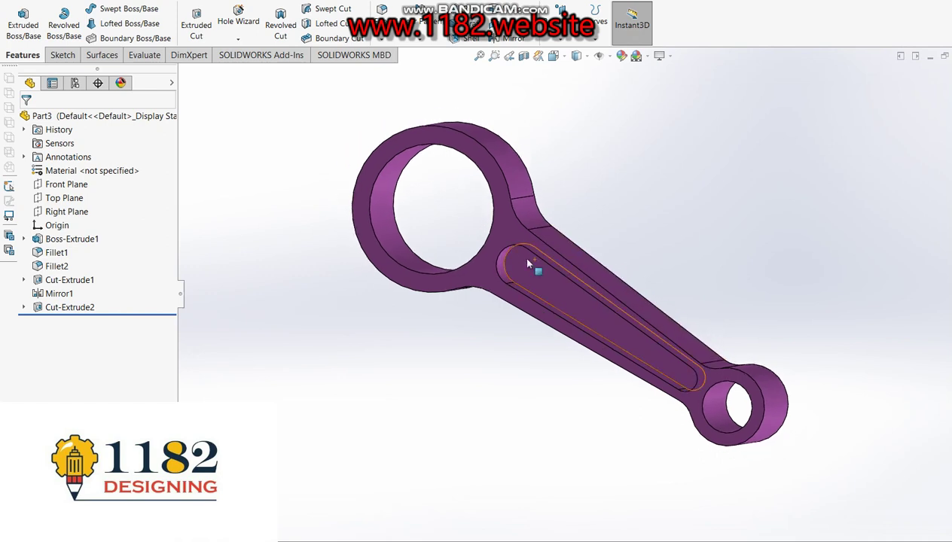
{"action": "scroll", "coordinate": [573, 257], "scroll_direction": "up", "scroll_amount": 2}
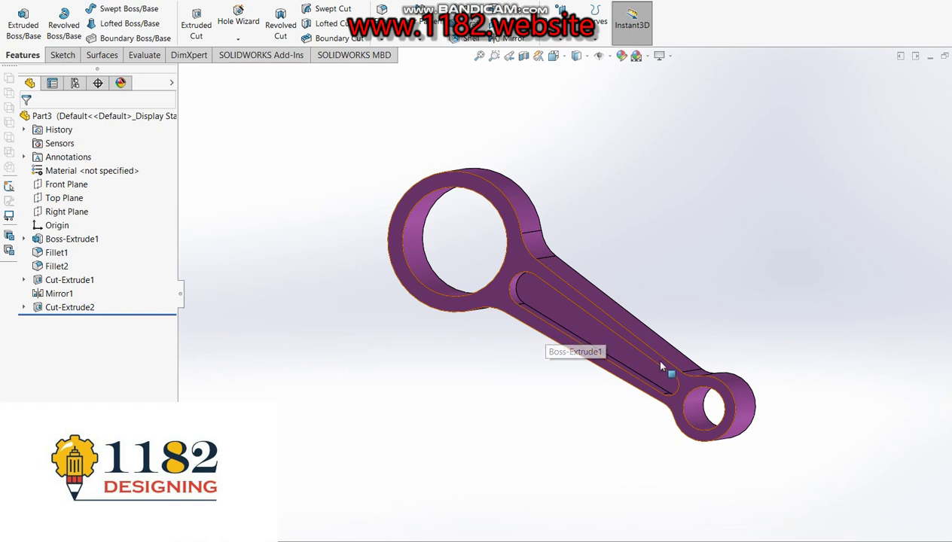
{"action": "scroll", "coordinate": [689, 376], "scroll_direction": "down", "scroll_amount": 2}
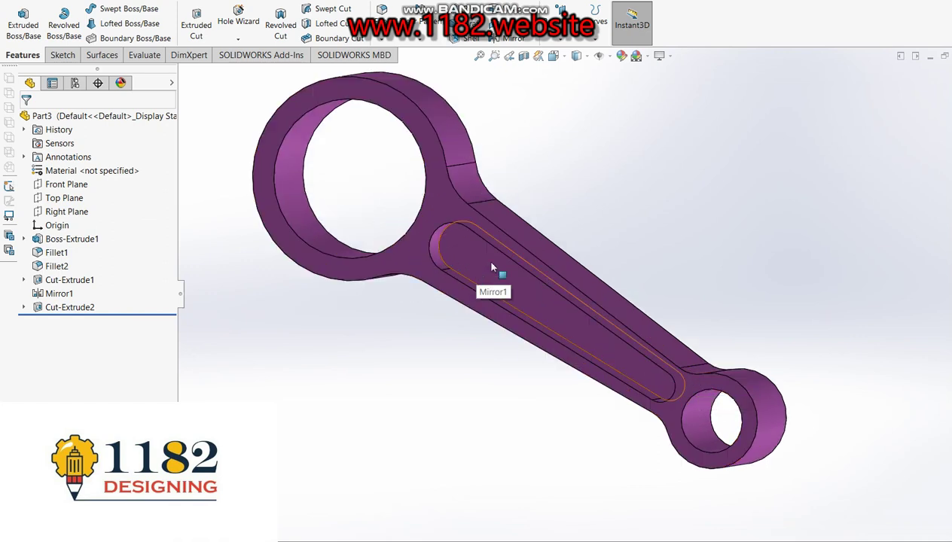
{"action": "left_click", "coordinate": [299, 191]}
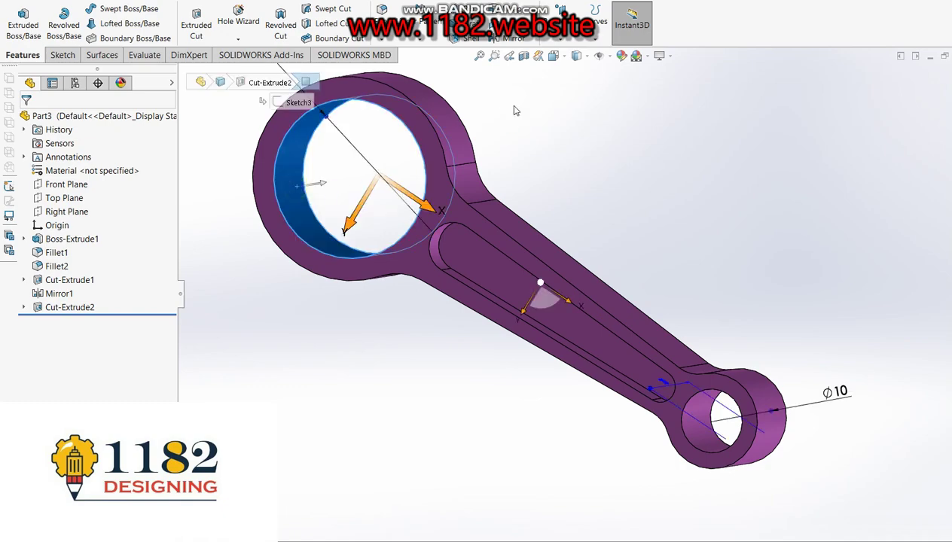